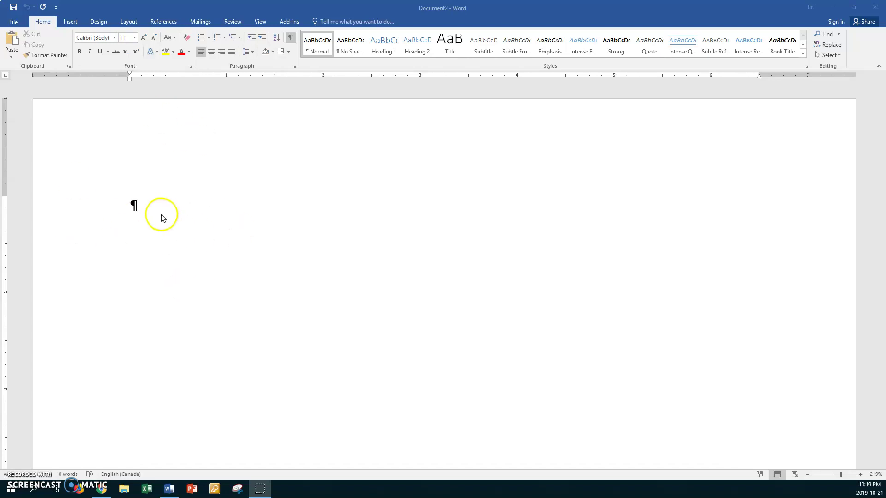
Launch the Step-by-Step Mail Merge Wizard from Mailings, keeping Letters as the document type
{"action": "left_click", "coordinate": [357, 48]}
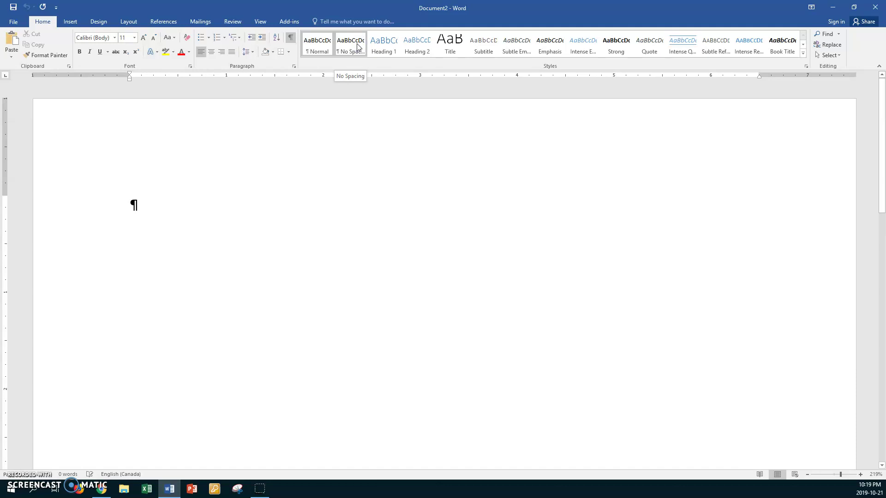
{"action": "left_click", "coordinate": [202, 24]}
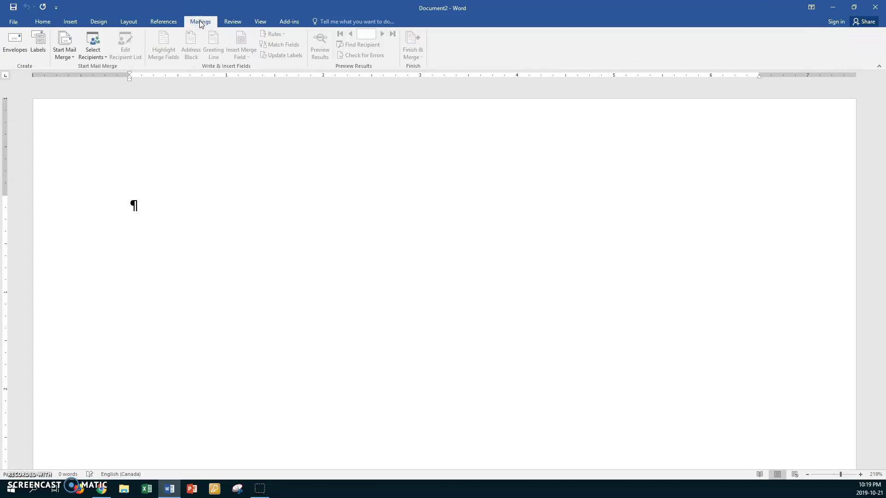
{"action": "left_click", "coordinate": [73, 57]}
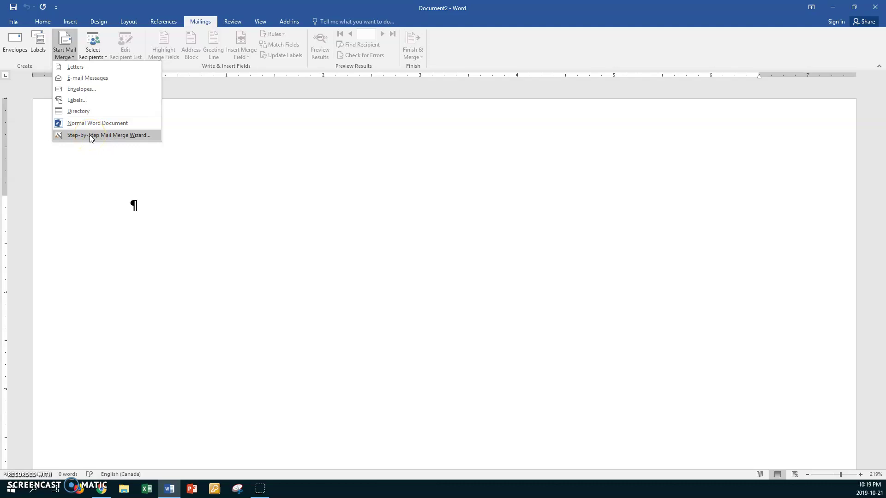
{"action": "left_click", "coordinate": [90, 135]}
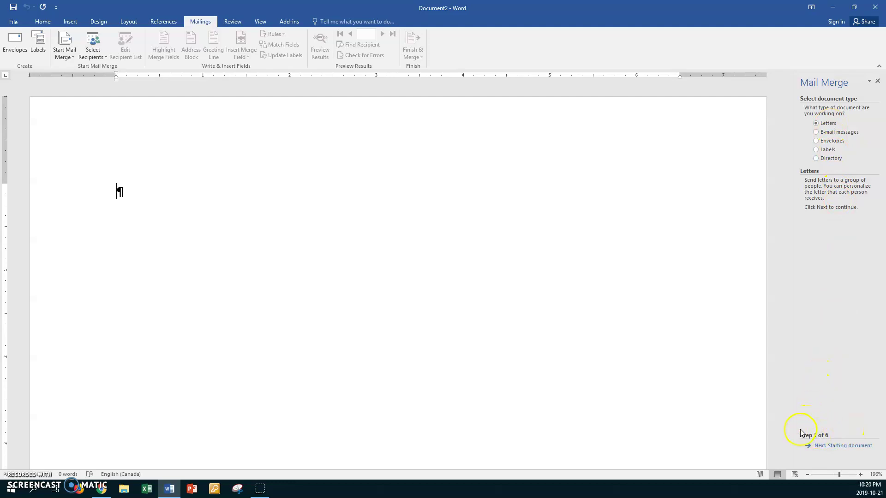
Advance the wizard using the current document, choose Type a new list, and create a blank list
{"action": "left_click", "coordinate": [821, 446]}
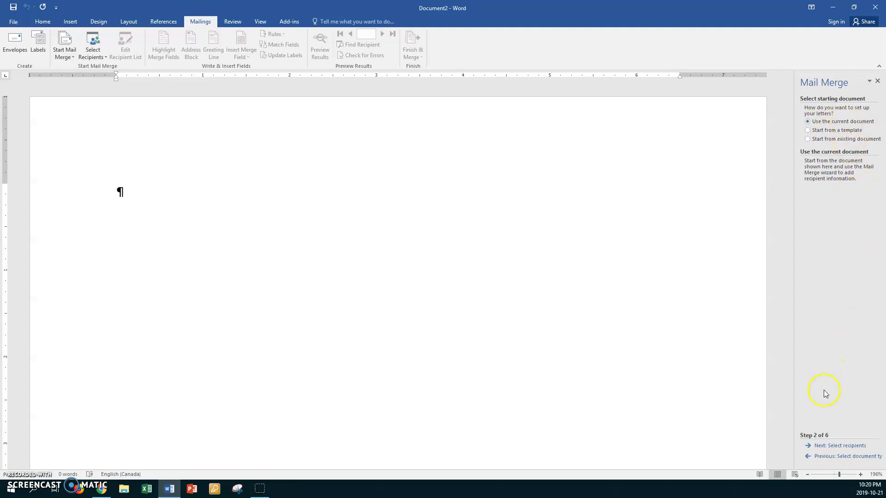
{"action": "left_click", "coordinate": [823, 446]}
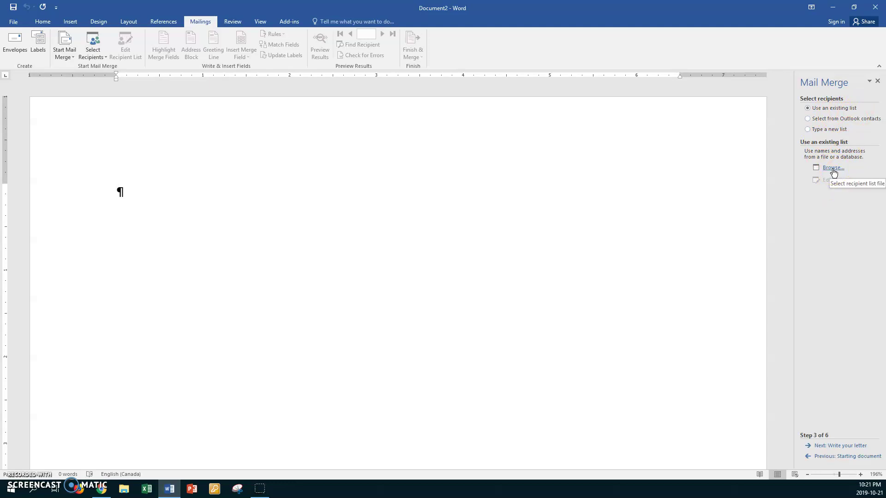
{"action": "left_click", "coordinate": [808, 130]}
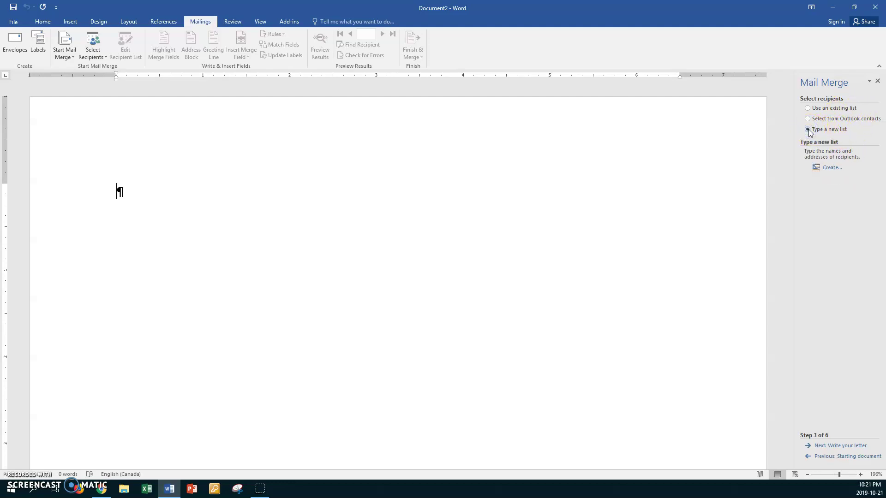
{"action": "left_click", "coordinate": [830, 171]}
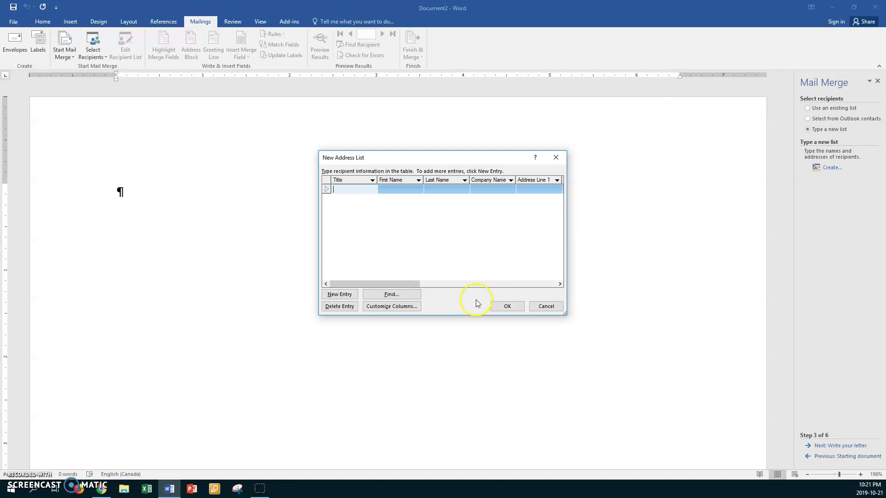
In Customize Columns, rename the State field to Province
{"action": "left_click", "coordinate": [386, 306]}
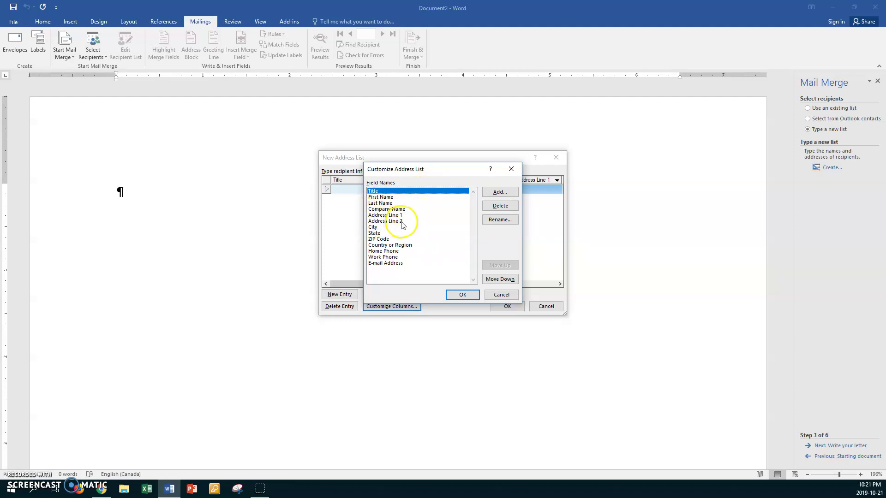
{"action": "left_click", "coordinate": [376, 234]}
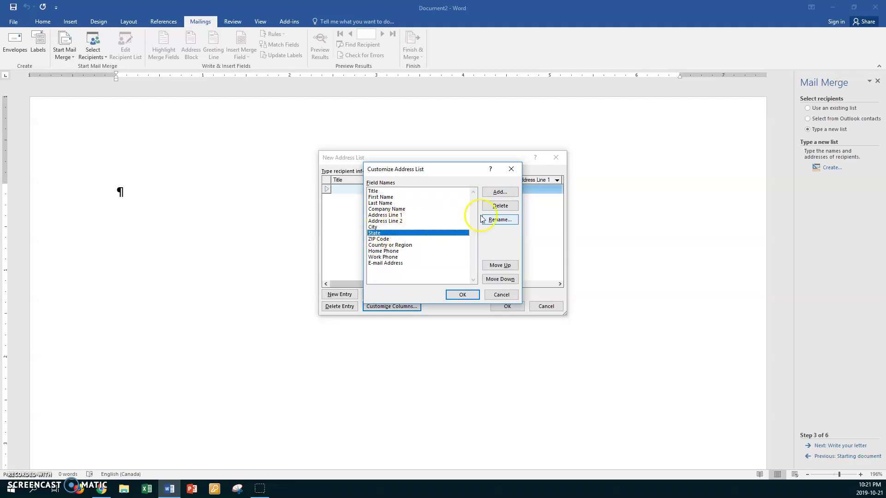
{"action": "left_click", "coordinate": [498, 220]}
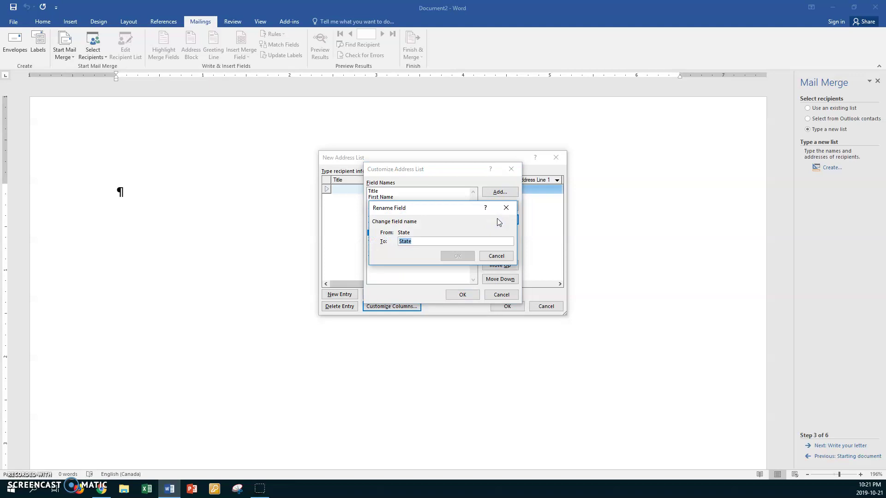
{"action": "type", "text": "Province"}
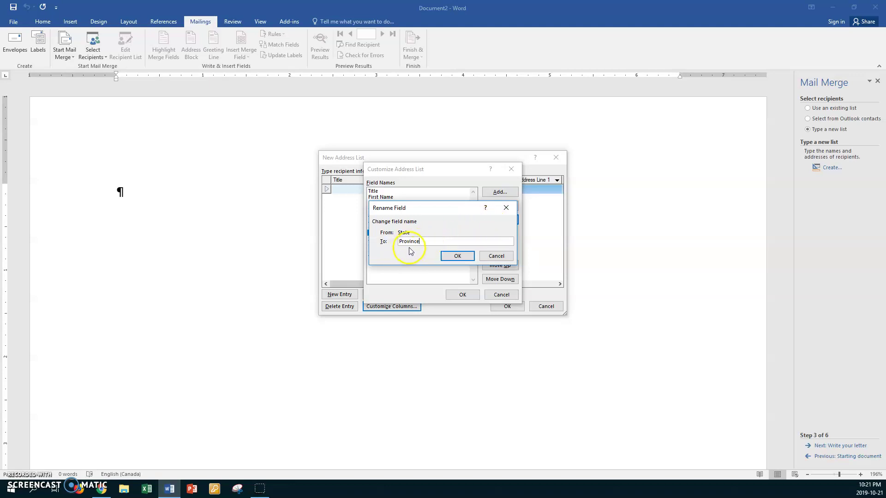
{"action": "left_click", "coordinate": [457, 255]}
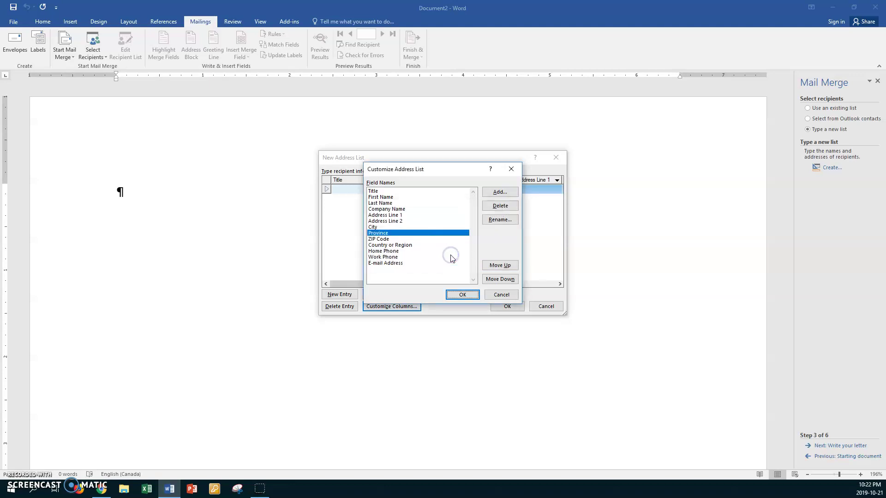
Rename the ZIP Code field to Postal Code
{"action": "left_click", "coordinate": [385, 239]}
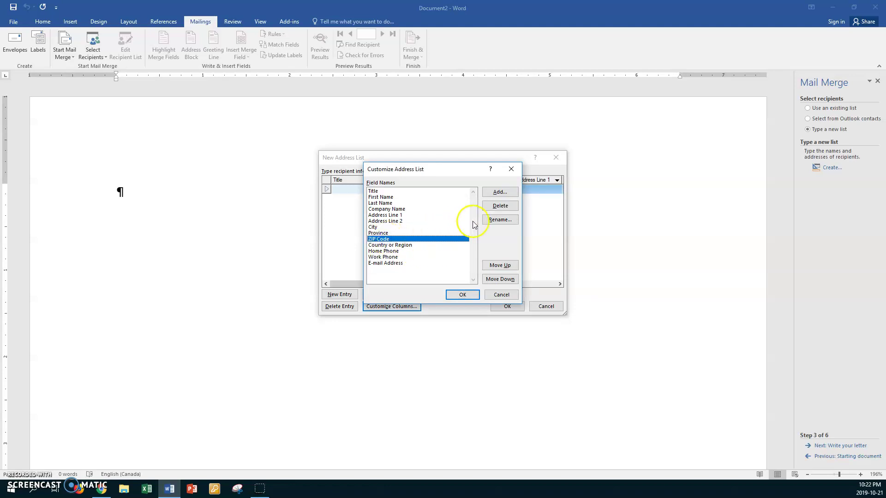
{"action": "left_click", "coordinate": [496, 220]}
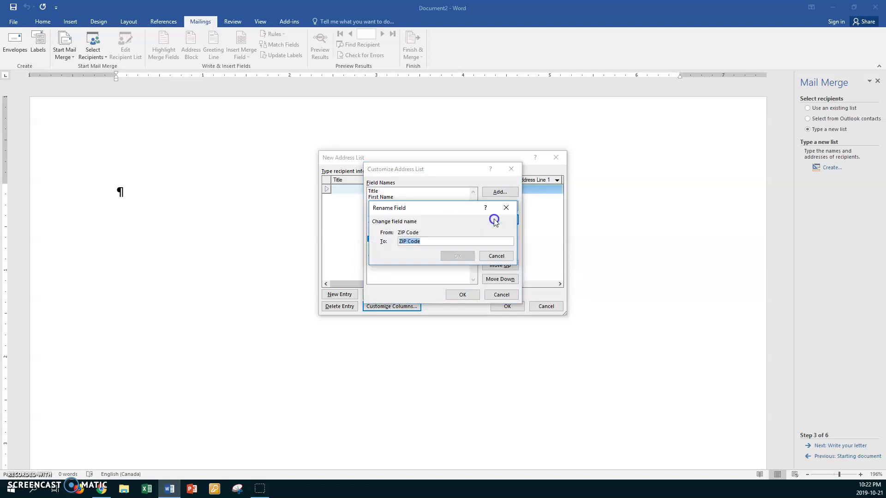
{"action": "left_click", "coordinate": [404, 242]}
{"action": "key", "text": "BackSpace"}
{"action": "key", "text": "BackSpace"}
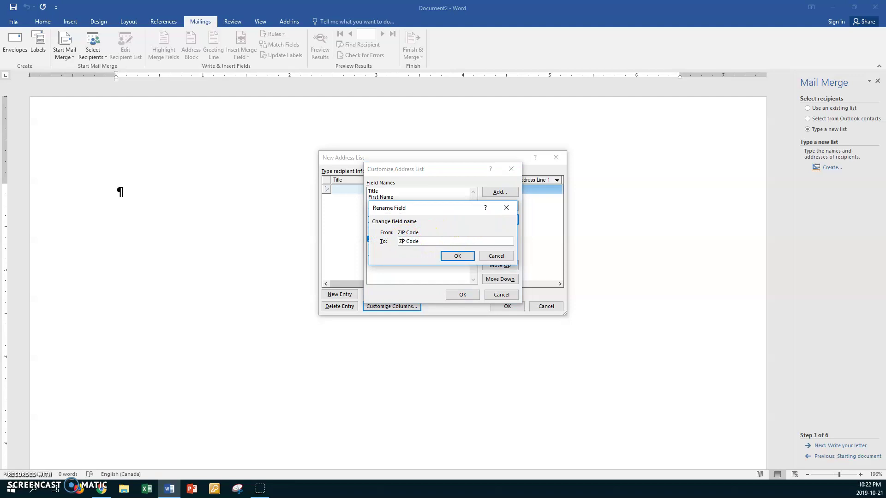
{"action": "left_click", "coordinate": [405, 241]}
{"action": "key", "text": "Left"}
{"action": "type", "text": "ostal"}
{"action": "left_click", "coordinate": [447, 255]}
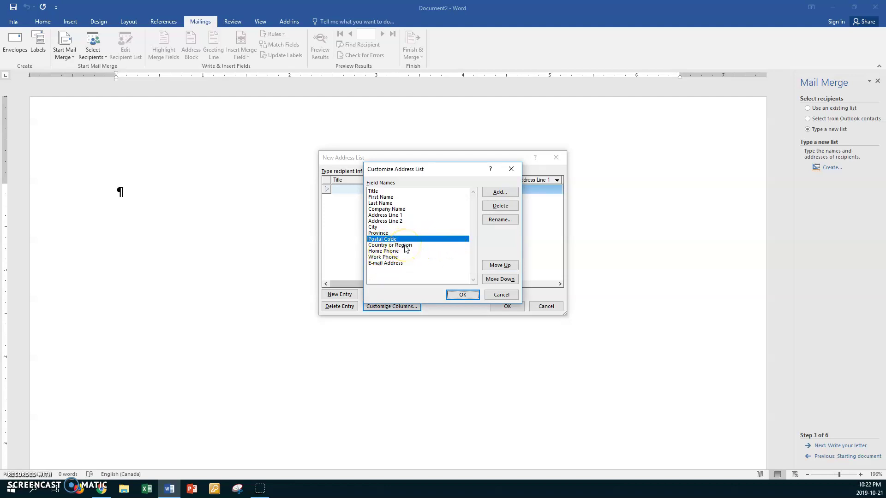
Delete the E-mail Address, Work Phone, Home Phone and Country or Region fields
{"action": "left_click", "coordinate": [388, 269]}
{"action": "left_click", "coordinate": [390, 263]}
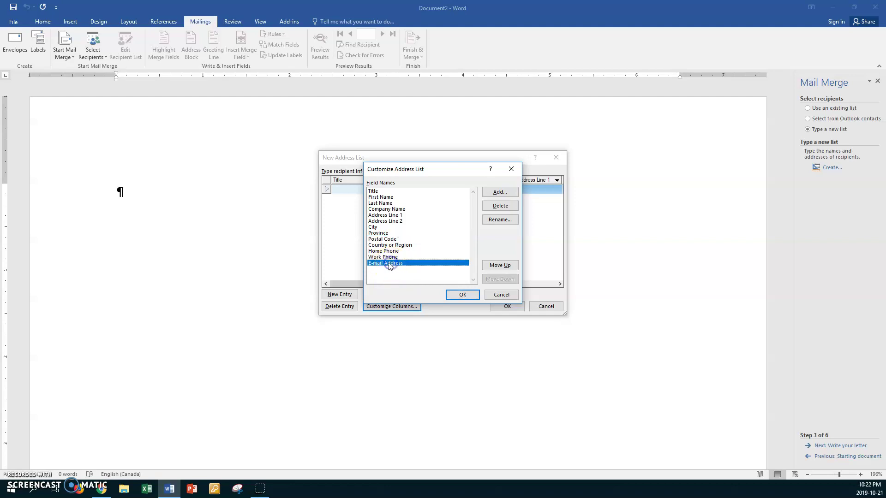
{"action": "left_click", "coordinate": [493, 210]}
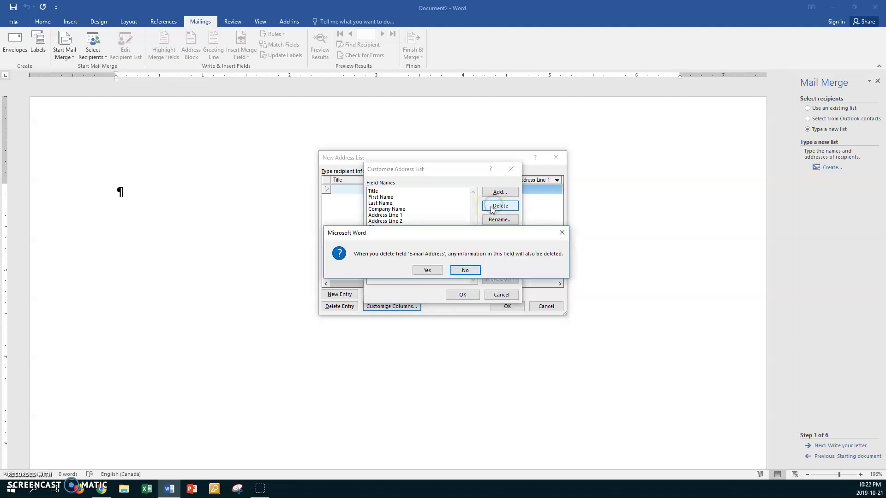
{"action": "left_click", "coordinate": [429, 271]}
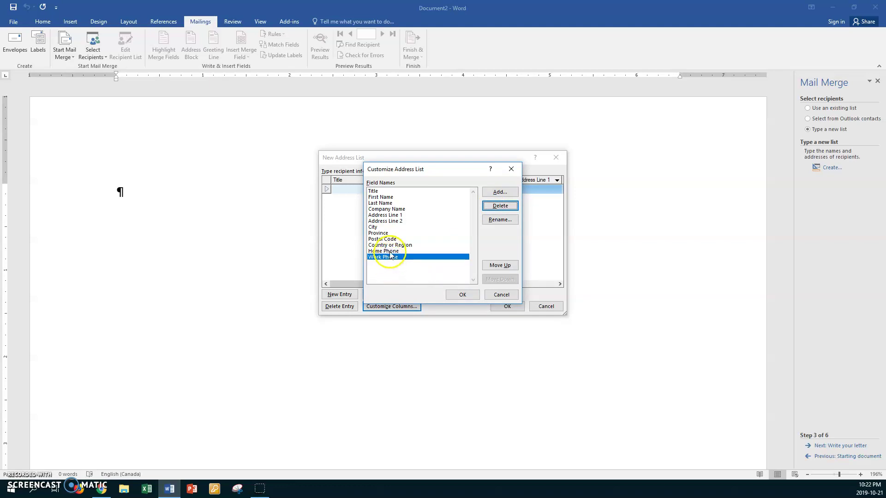
{"action": "left_click", "coordinate": [488, 208]}
{"action": "left_click", "coordinate": [429, 271]}
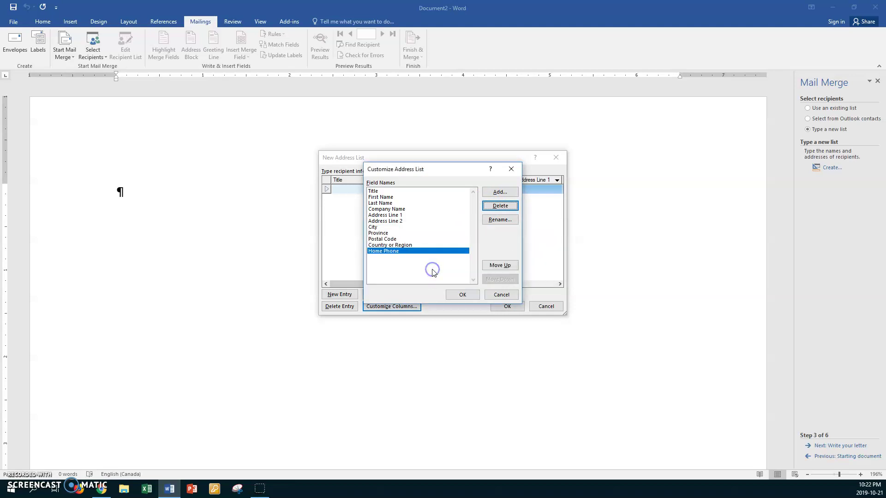
{"action": "left_click", "coordinate": [486, 210]}
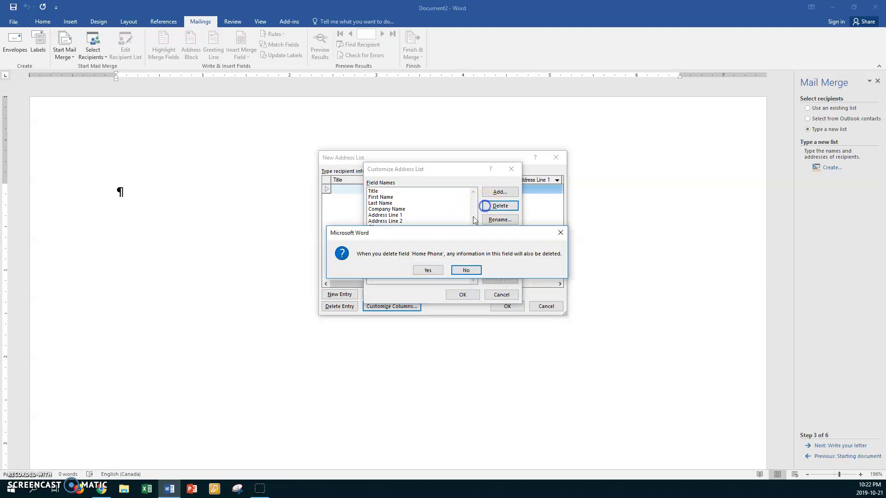
{"action": "left_click", "coordinate": [426, 270]}
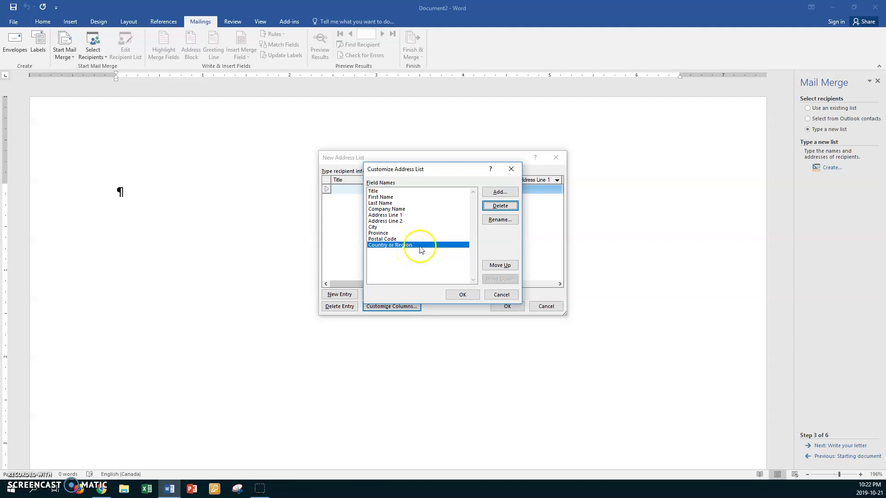
{"action": "left_click", "coordinate": [494, 207]}
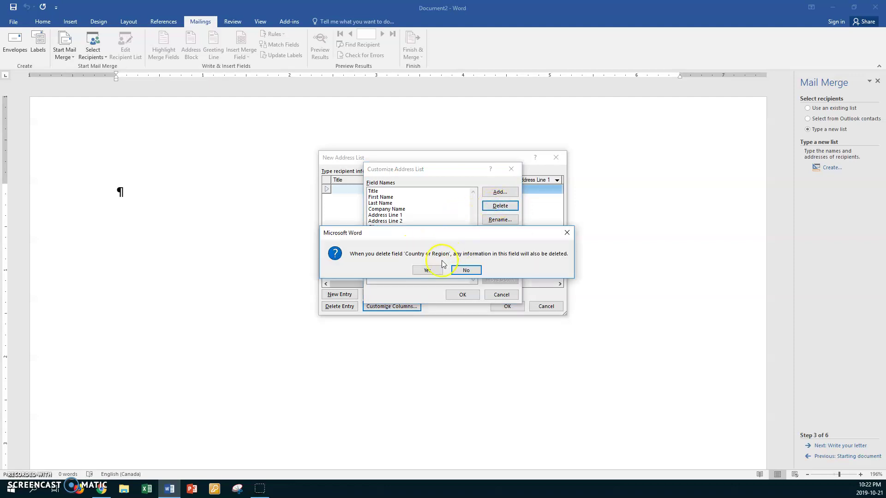
{"action": "left_click", "coordinate": [429, 270]}
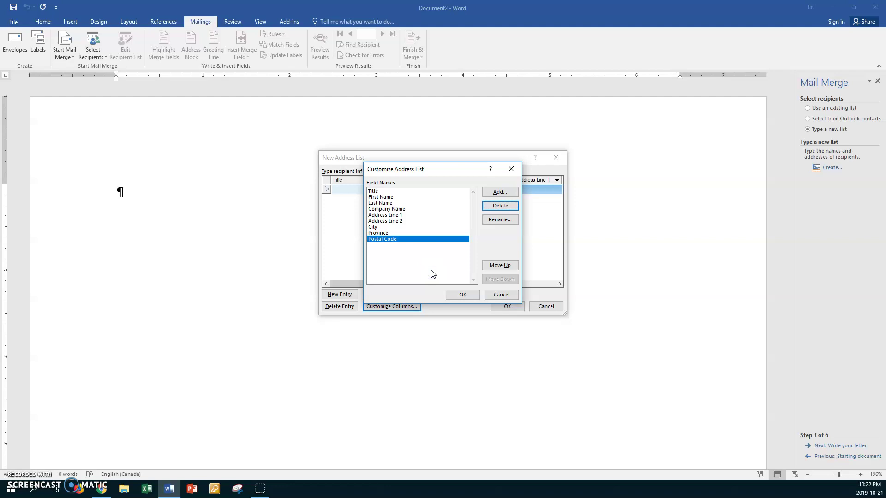
Add a new field named Region to the address list
{"action": "left_click", "coordinate": [498, 193]}
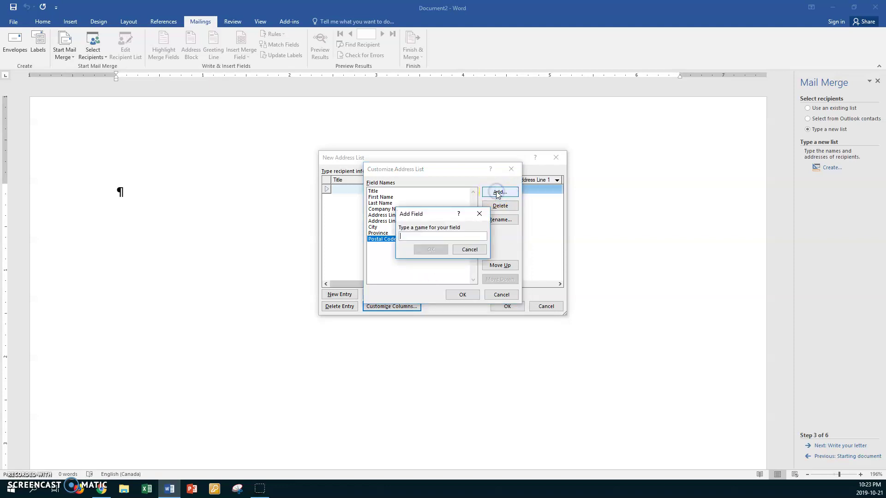
{"action": "type", "text": "REgion"}
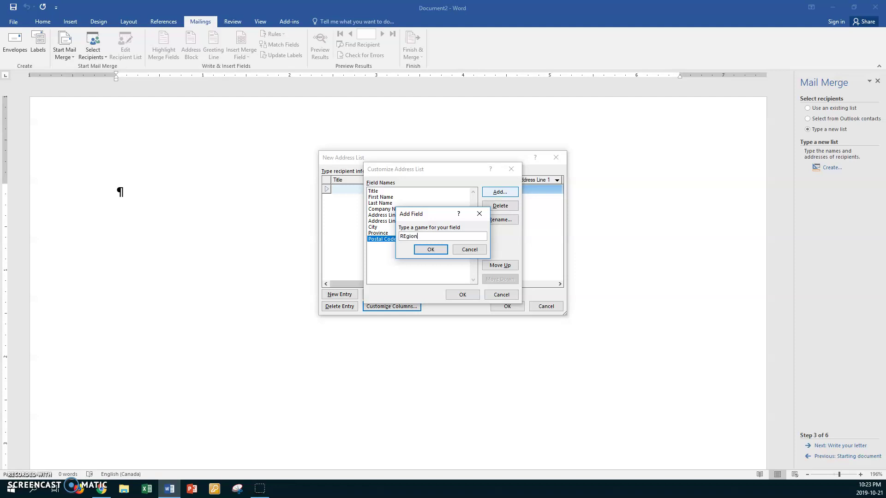
{"action": "key", "text": "BackSpace"}
{"action": "key", "text": "BackSpace"}
{"action": "key", "text": "BackSpace"}
{"action": "key", "text": "BackSpace"}
{"action": "key", "text": "BackSpace"}
{"action": "type", "text": "egion"}
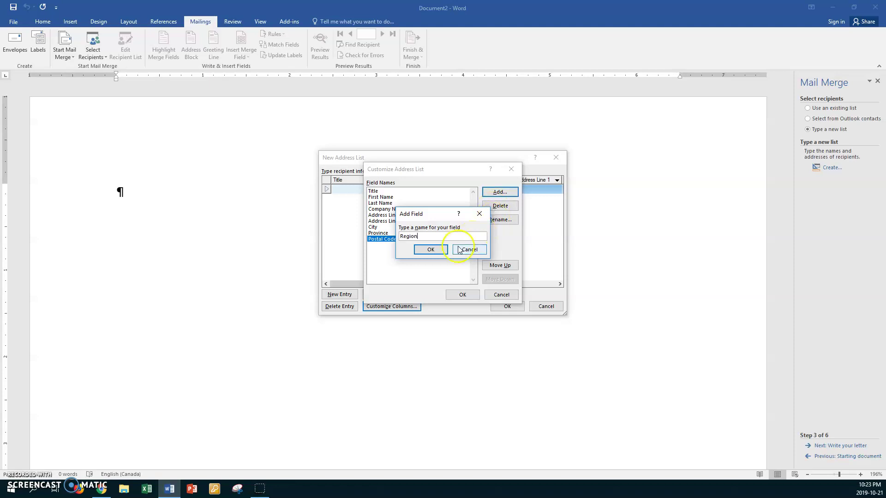
{"action": "left_click", "coordinate": [441, 250]}
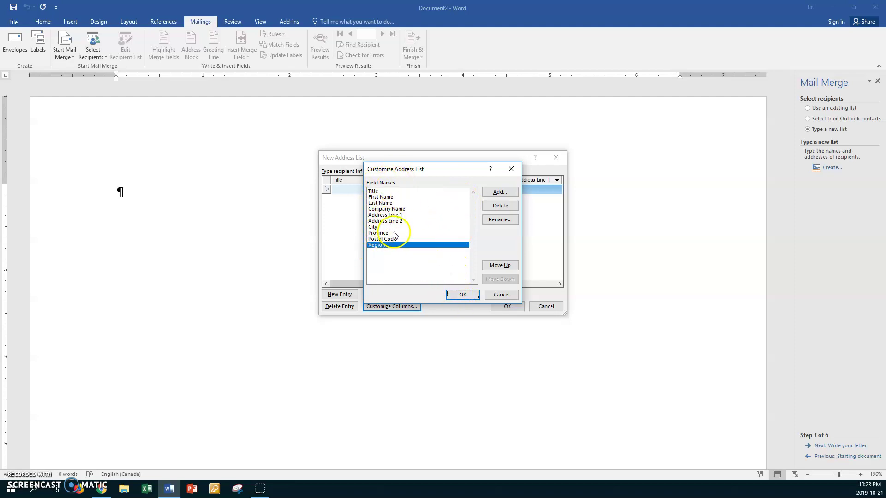
Leave Region as the last field after Postal Code and accept the customised field list
{"action": "left_click", "coordinate": [499, 266]}
{"action": "left_click", "coordinate": [499, 266]}
{"action": "left_click", "coordinate": [498, 266]}
{"action": "left_click", "coordinate": [498, 266]}
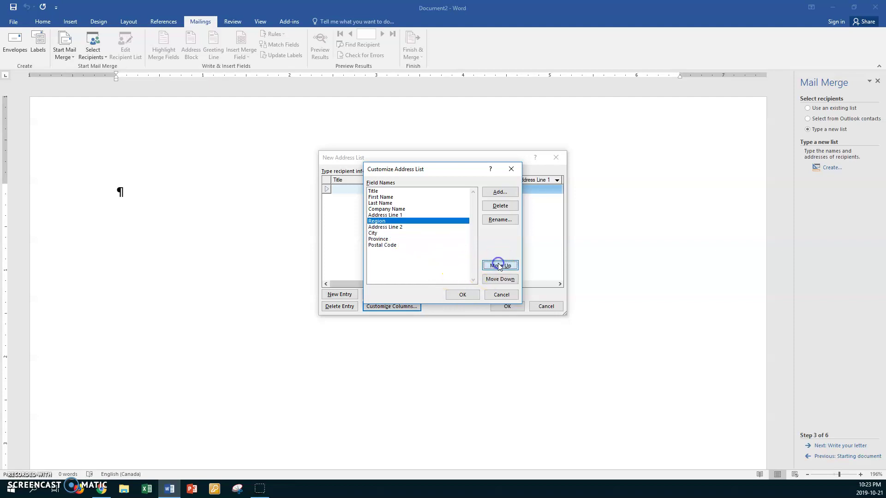
{"action": "left_click", "coordinate": [496, 280]}
{"action": "left_click", "coordinate": [498, 280]}
{"action": "left_click", "coordinate": [498, 280]}
{"action": "left_click", "coordinate": [497, 279]}
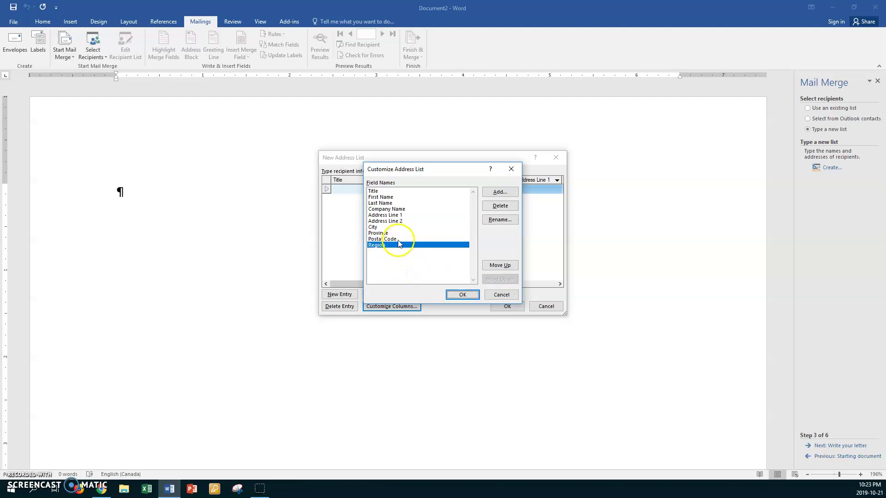
{"action": "left_click", "coordinate": [452, 294]}
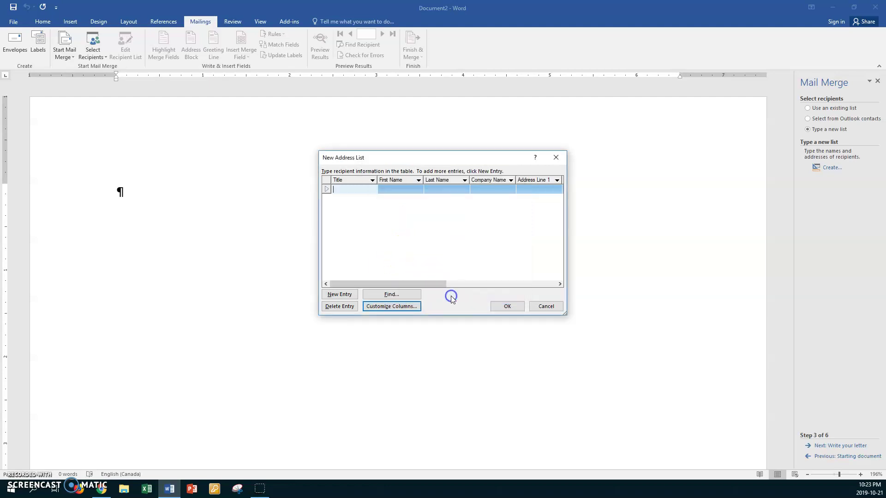
Enter the first recipient's title Mr, first name and last name, leaving Company blank
{"action": "left_click", "coordinate": [341, 189]}
{"action": "type", "text": "Mr."}
{"action": "left_click", "coordinate": [348, 196]}
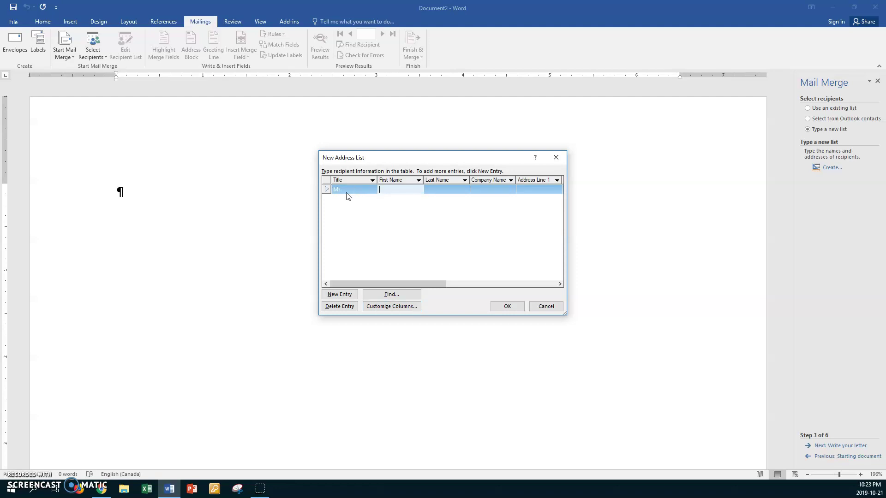
{"action": "key", "text": "Tab"}
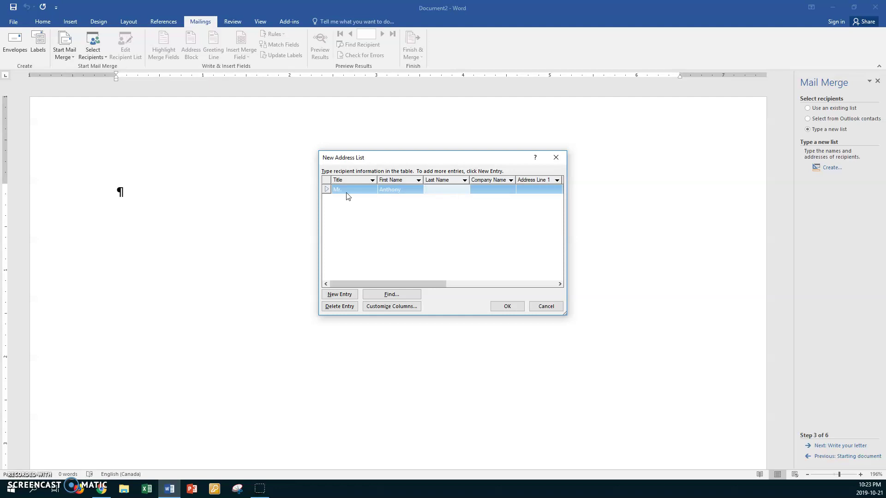
{"action": "key", "text": "Tab"}
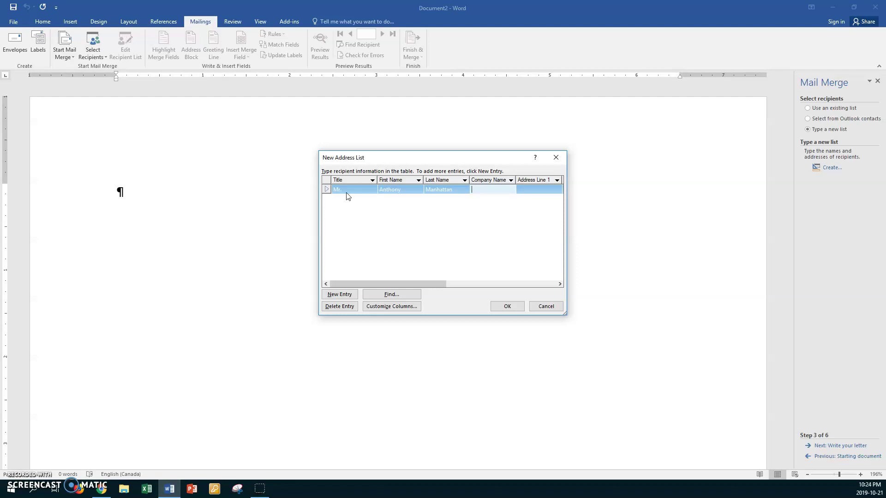
{"action": "key", "text": "Tab"}
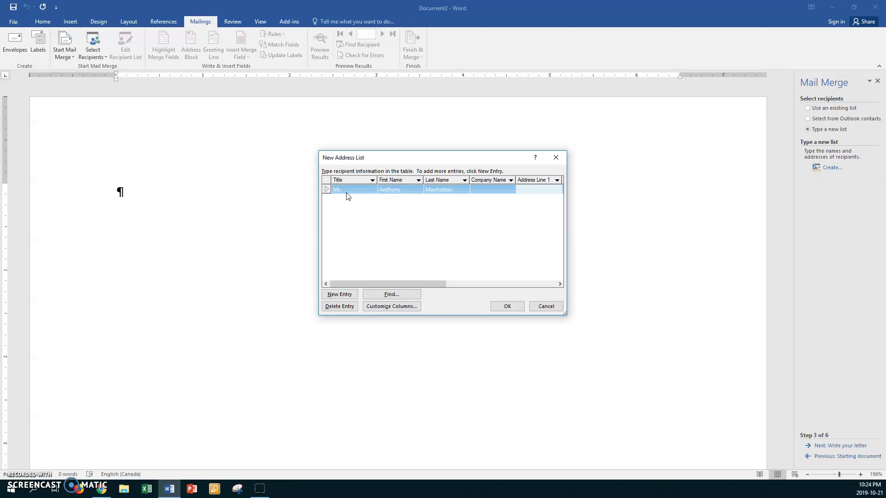
Fill in the first recipient's street address, city Winnipeg, province MB, postal code and West region, adding a new row
{"action": "key", "text": "Tab"}
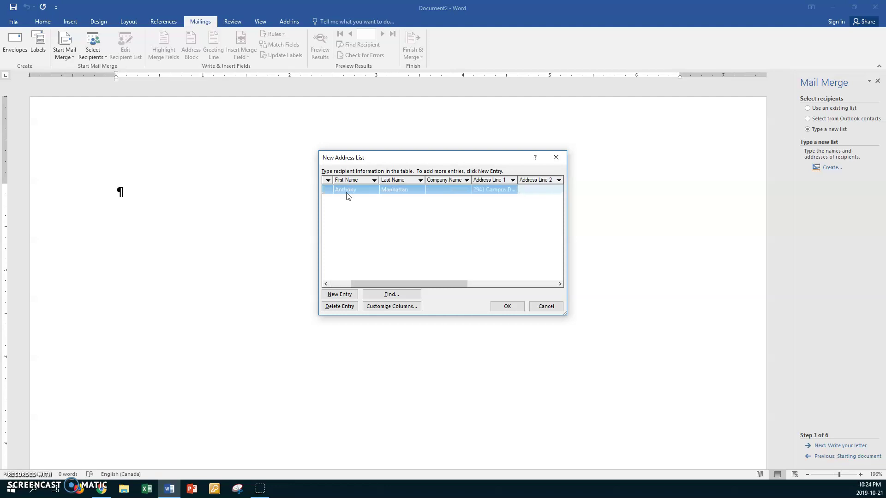
{"action": "key", "text": "Tab"}
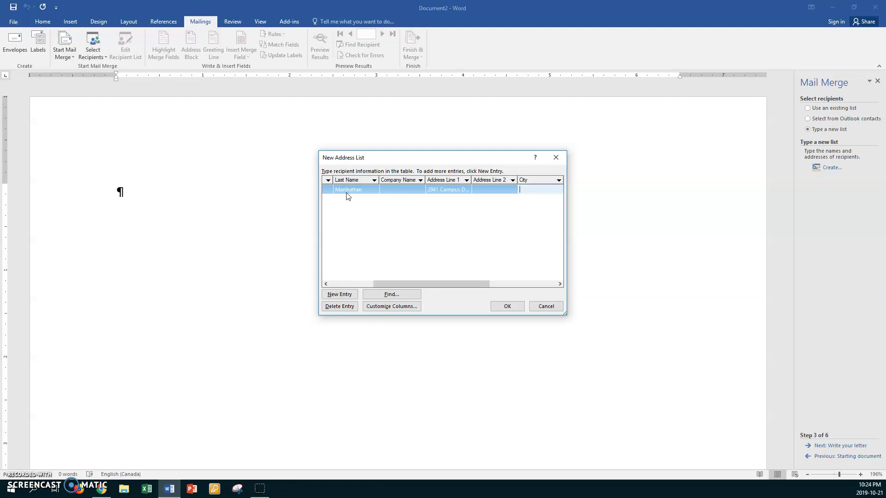
{"action": "type", "text": "Winnipeg"}
{"action": "key", "text": "Tab"}
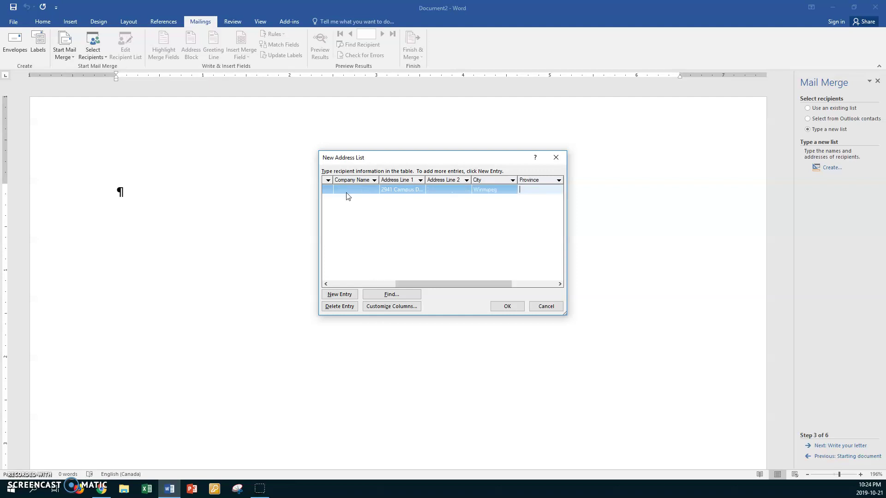
{"action": "type", "text": "MB"}
{"action": "key", "text": "Tab"}
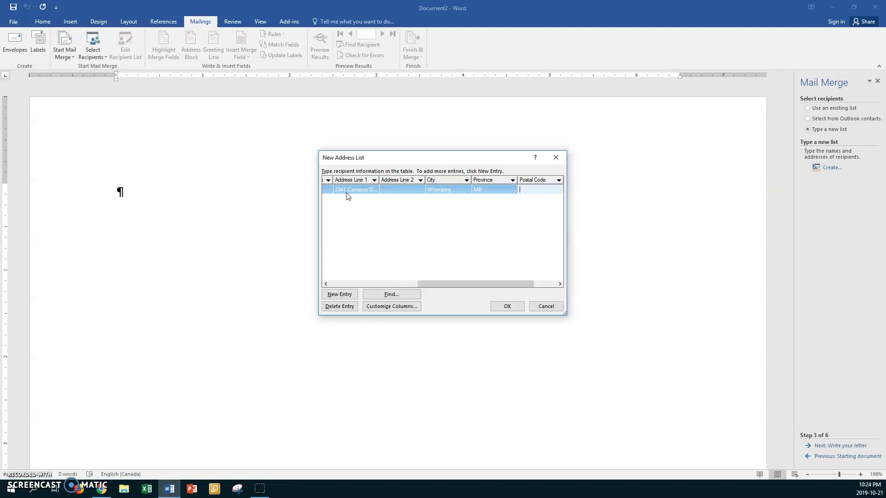
{"action": "type", "text": "R3B 2N8"}
{"action": "key", "text": "Tab"}
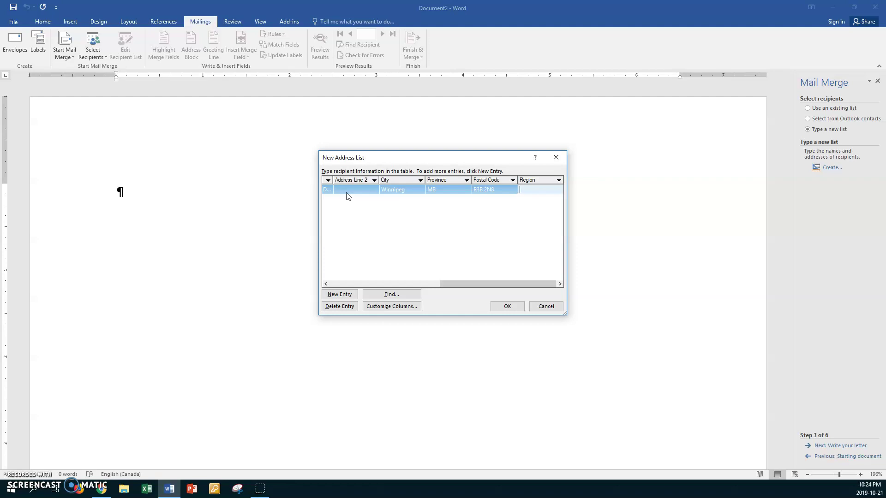
{"action": "type", "text": "West"}
{"action": "key", "text": "Tab"}
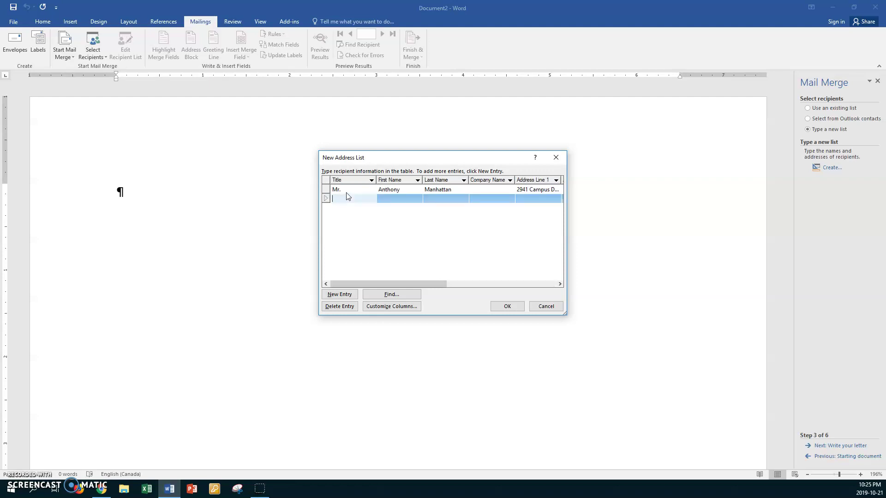
Enter the second recipient's title Mr., first name, last name and company name
{"action": "left_click", "coordinate": [348, 199]}
{"action": "type", "text": "Mr."}
{"action": "key", "text": "Tab"}
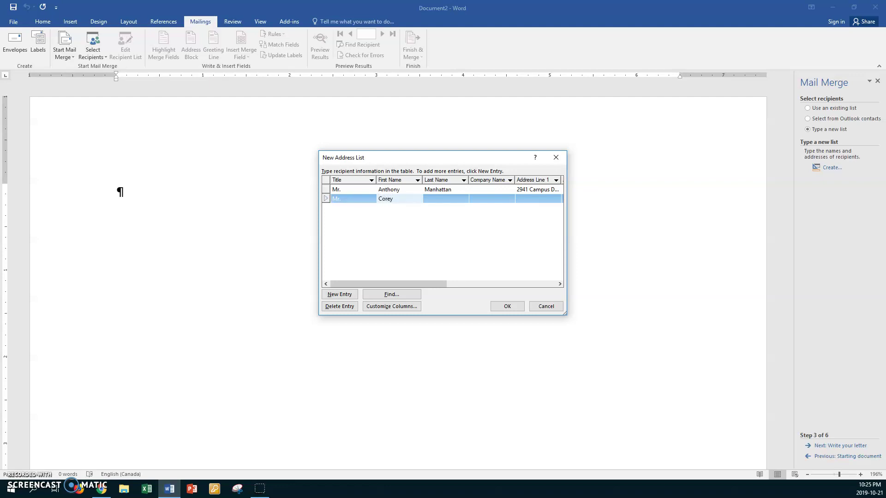
{"action": "key", "text": "Tab"}
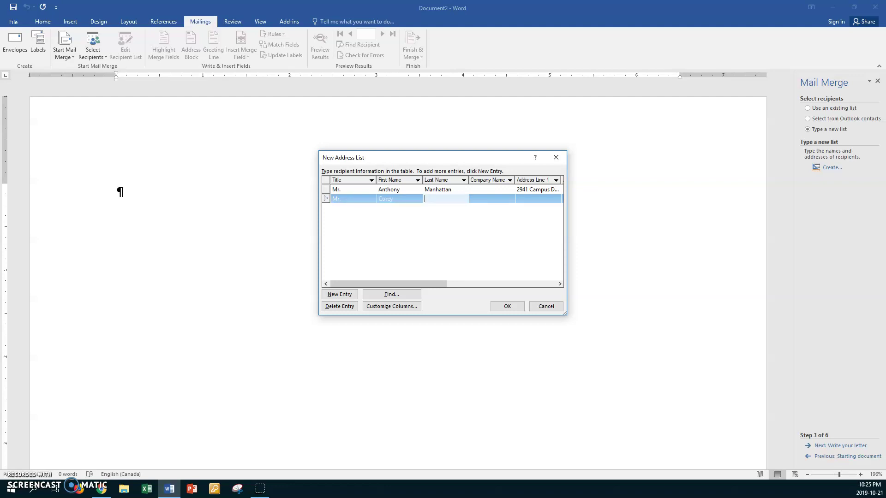
{"action": "key", "text": "Tab"}
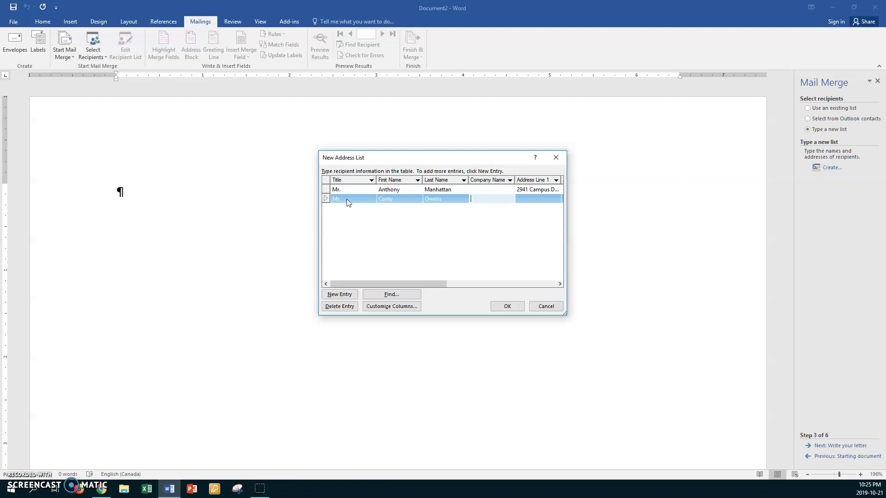
{"action": "type", "text": "Canadian Choice"}
Fill in the second recipient's street address, city, province, postal code and East region, then add a third row
{"action": "key", "text": "Tab"}
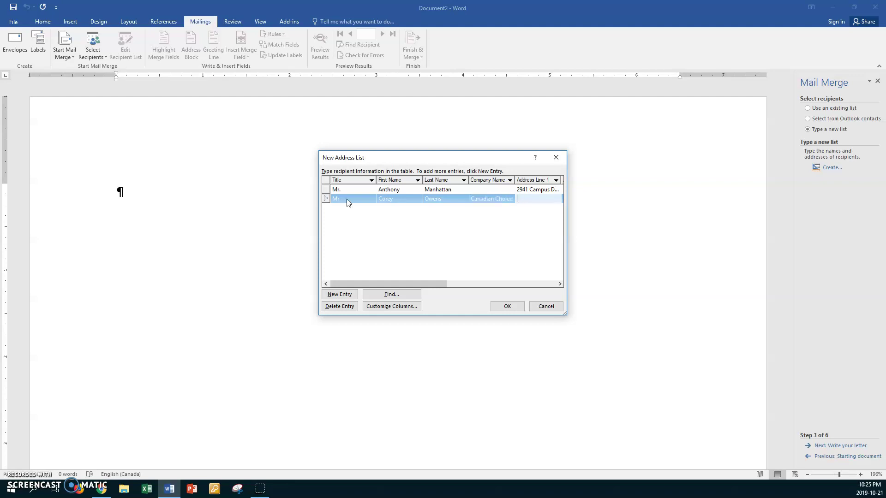
{"action": "key", "text": "Tab"}
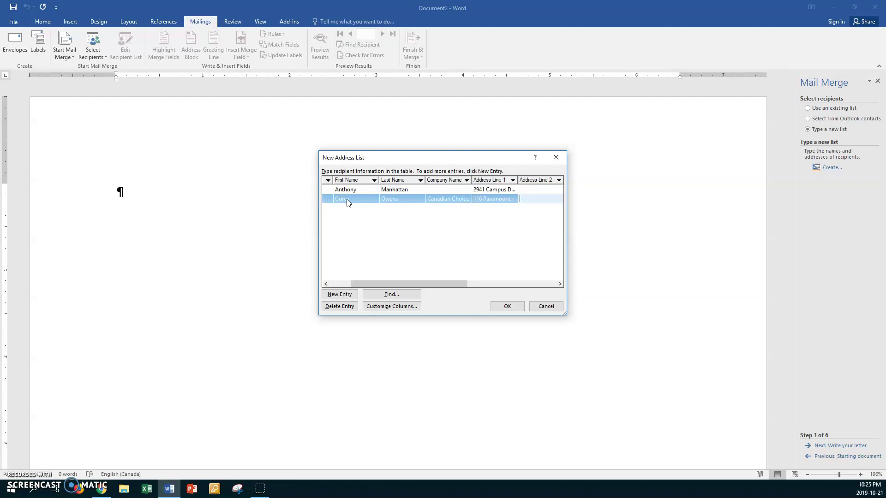
{"action": "key", "text": "Tab"}
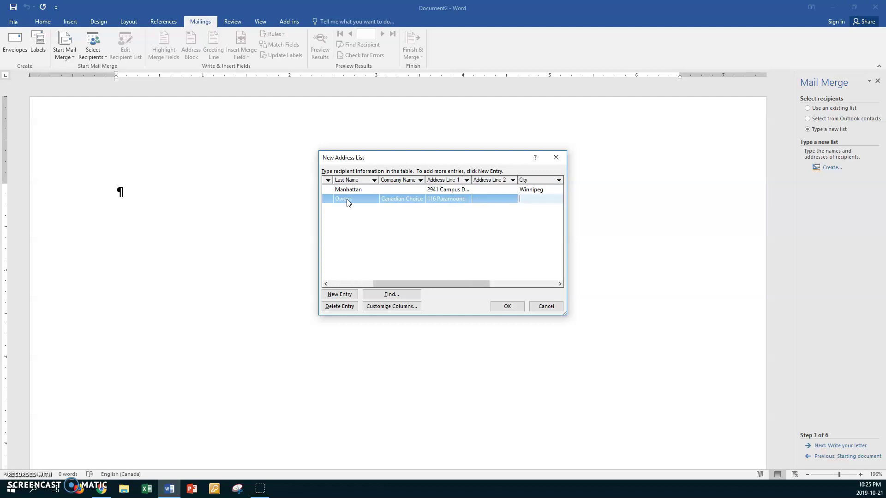
{"action": "type", "text": "Winnipeg"}
{"action": "key", "text": "Tab"}
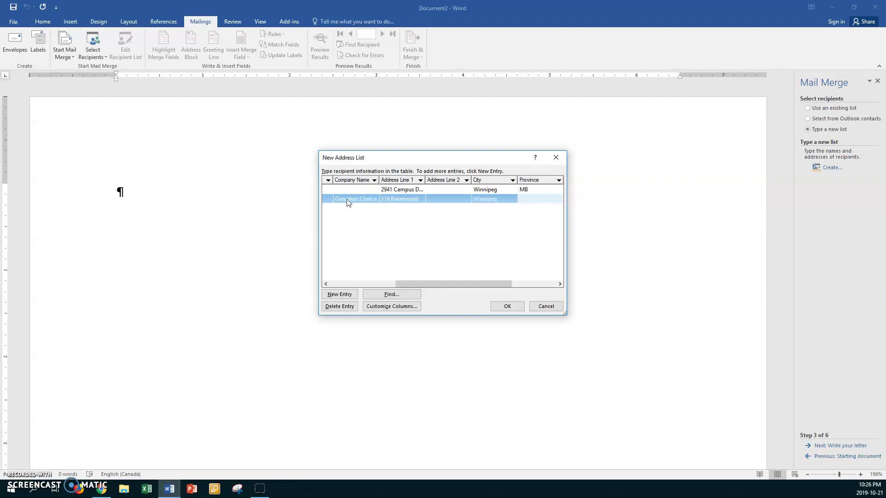
{"action": "type", "text": "MB"}
{"action": "key", "text": "Tab"}
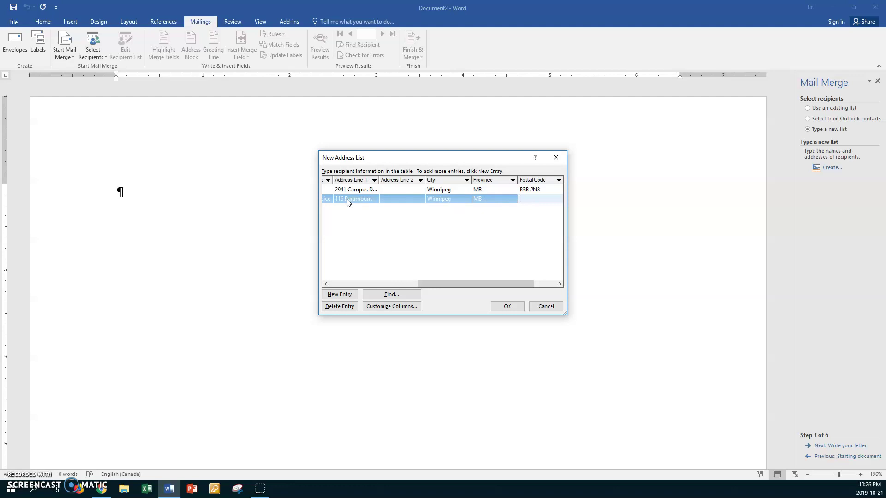
{"action": "type", "text": "R2X 2W6"}
{"action": "key", "text": "Tab"}
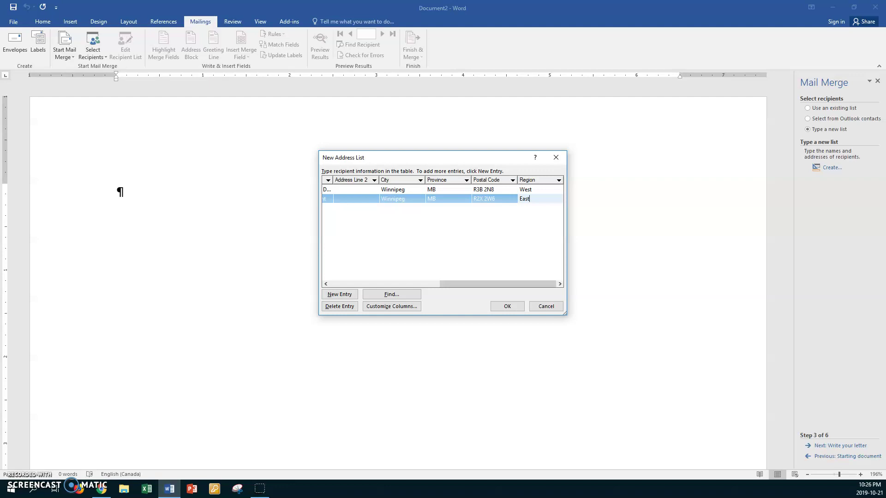
{"action": "key", "text": "Tab"}
Enter the third recipient's title, first name, last name and company name
{"action": "left_click", "coordinate": [346, 208]}
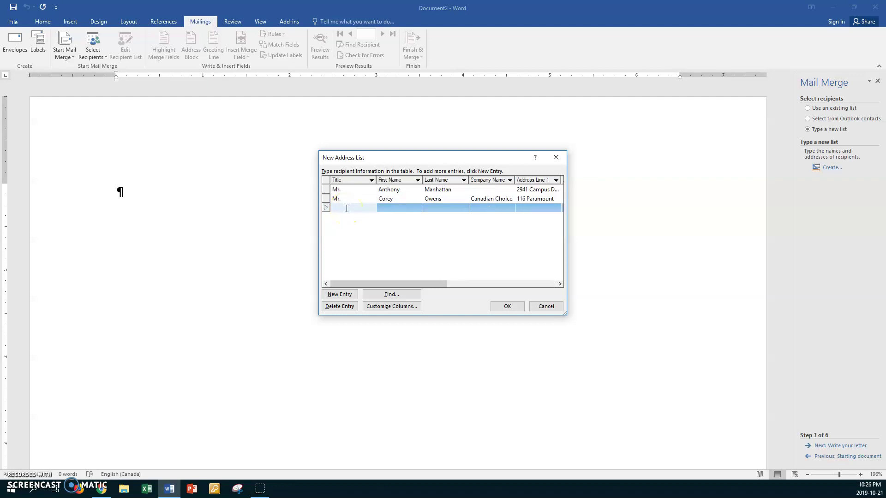
{"action": "type", "text": "Mres."}
{"action": "key", "text": "Tab"}
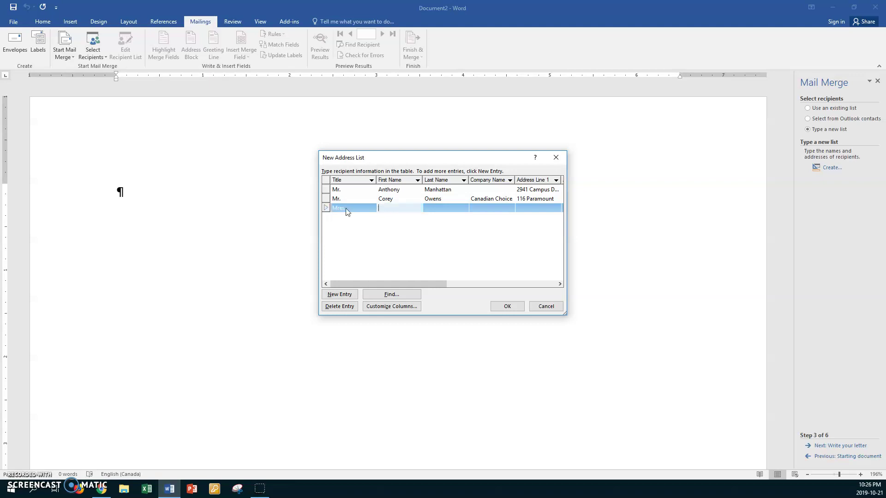
{"action": "key", "text": "Tab"}
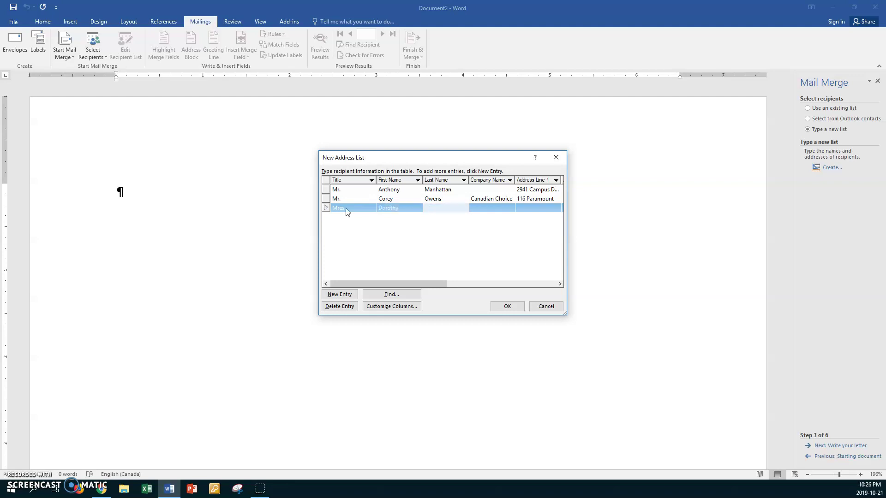
{"action": "key", "text": "Tab"}
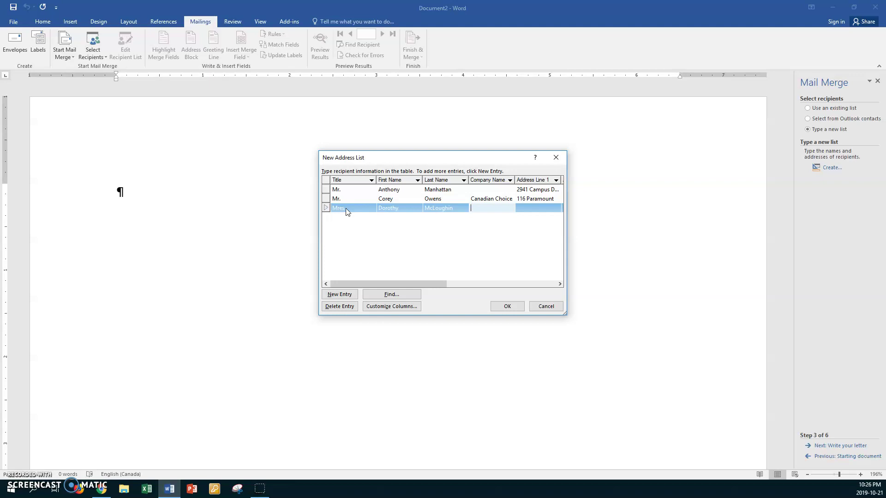
{"action": "type", "text": "Avitat"}
Fill in the third recipient's two address lines, city Winnipeg and province MB
{"action": "key", "text": "Tab"}
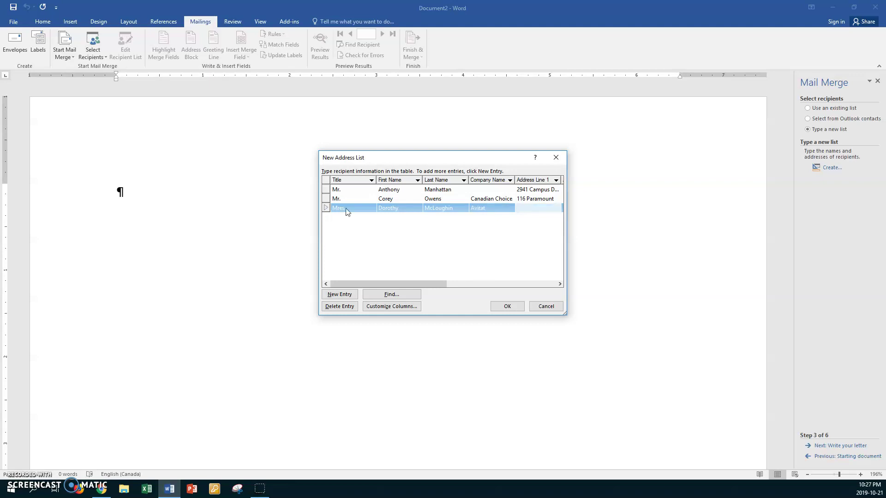
{"action": "type", "text": "Avita"}
{"action": "type", "text": "t Hanga"}
{"action": "type", "text": "r &"}
{"action": "type", "text": " Office C"}
{"action": "type", "text": "omplex"}
{"action": "key", "text": "Tab"}
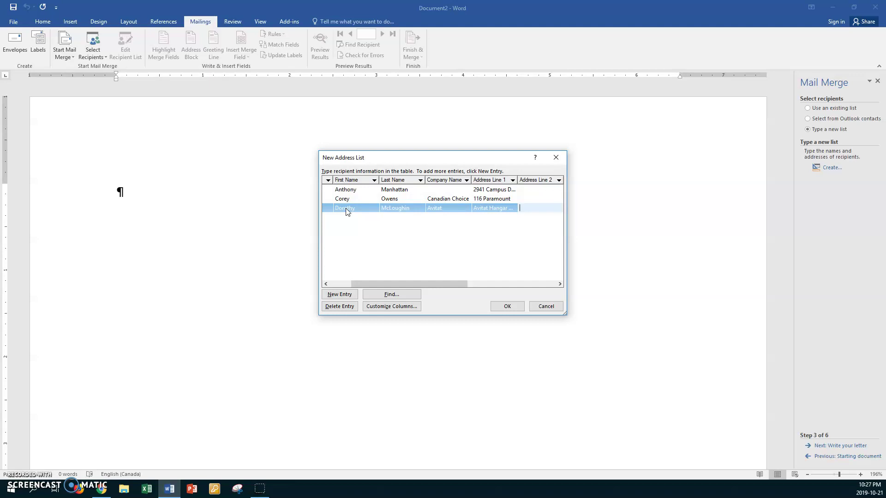
{"action": "key", "text": "Tab"}
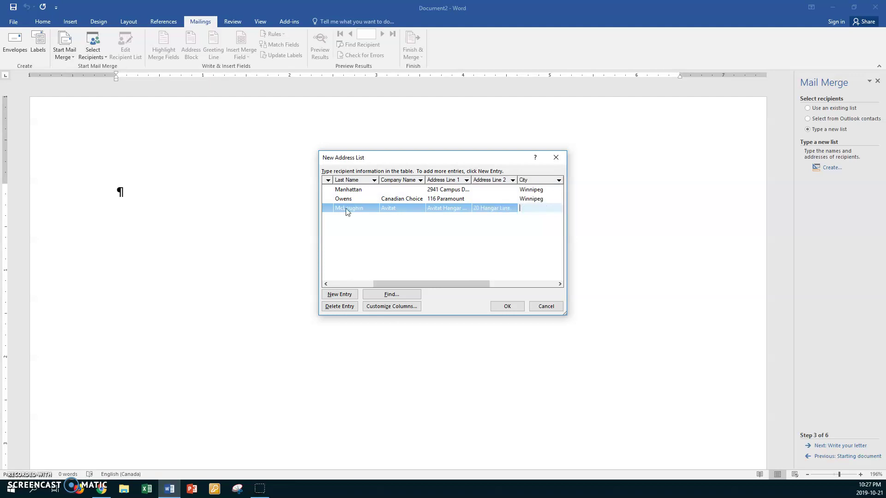
{"action": "type", "text": "Winnipeg"}
{"action": "key", "text": "Tab"}
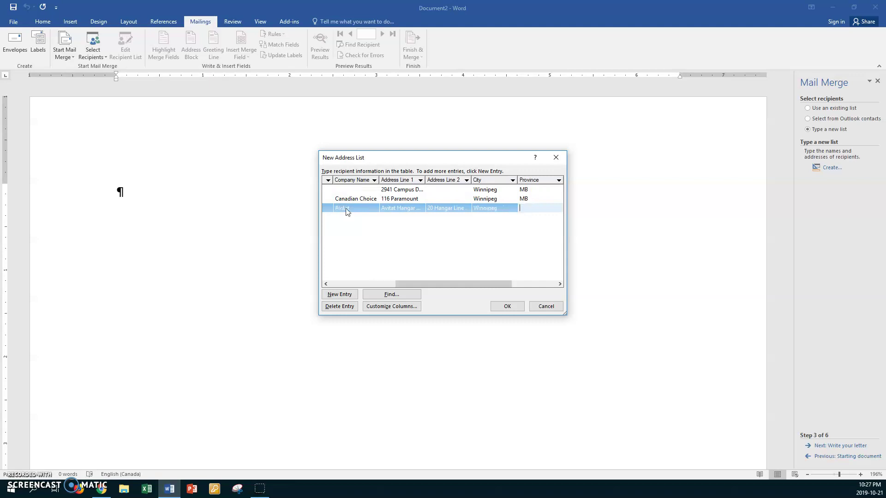
{"action": "type", "text": "MB"}
Add the third recipient's postal code and West region, creating a blank fourth row
{"action": "key", "text": "Tab"}
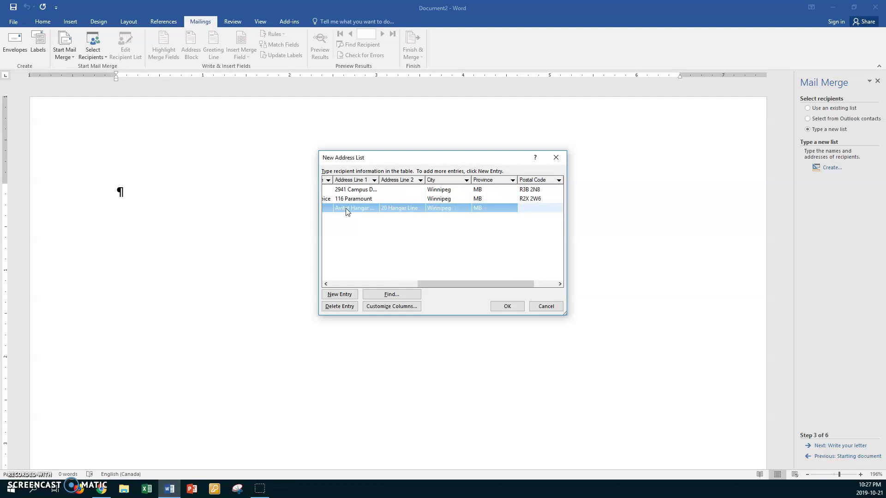
{"action": "type", "text": "R2T 3Y8"}
{"action": "key", "text": "Tab"}
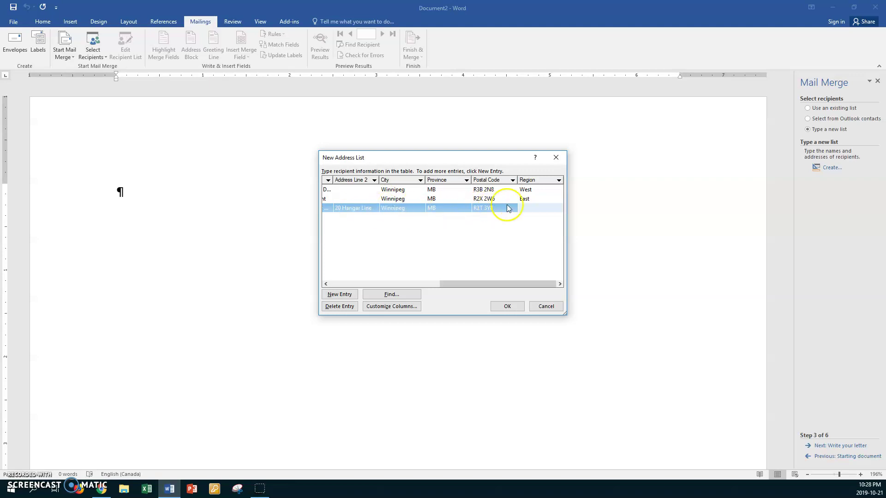
{"action": "type", "text": "wEST"}
{"action": "key", "text": "BackSpace"}
{"action": "key", "text": "BackSpace"}
{"action": "key", "text": "BackSpace"}
{"action": "key", "text": "BackSpace"}
{"action": "type", "text": "West"}
{"action": "key", "text": "Tab"}
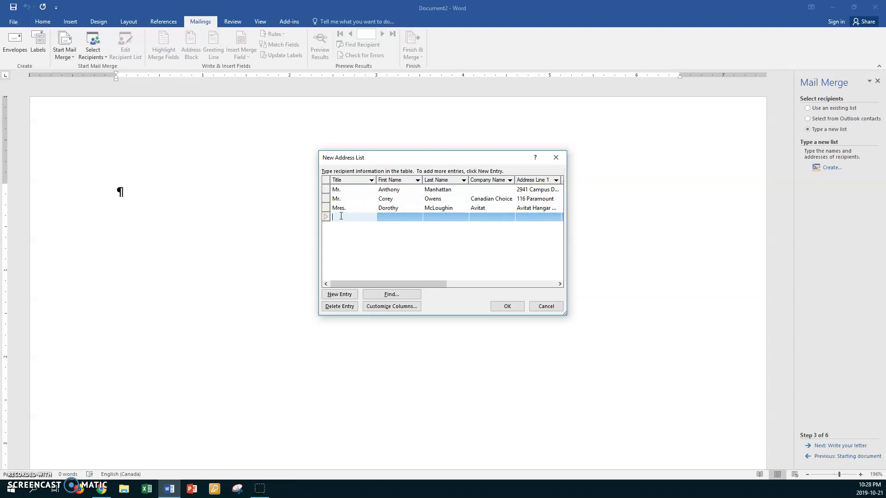
{"action": "left_click", "coordinate": [341, 209]}
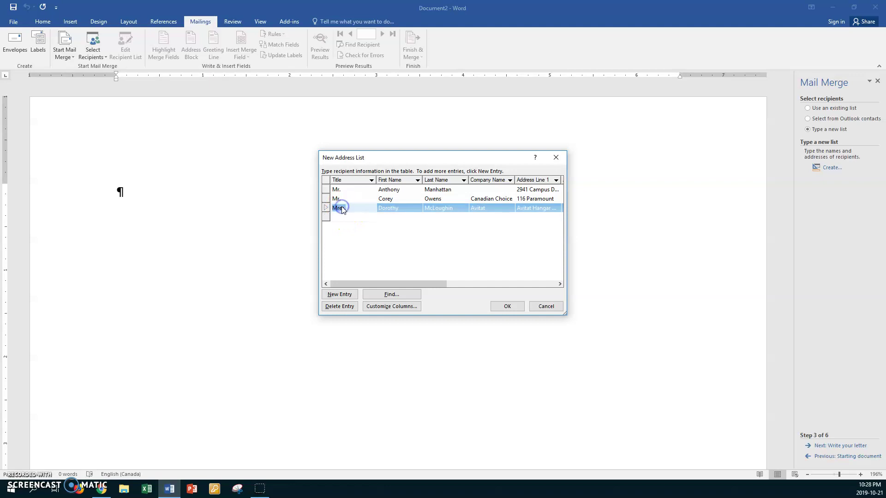
Correct the third title to Mrs., sort recipients by Last Name ascending, and select the empty entry
{"action": "left_click", "coordinate": [342, 209]}
{"action": "key", "text": "BackSpace"}
{"action": "left_click", "coordinate": [437, 182]}
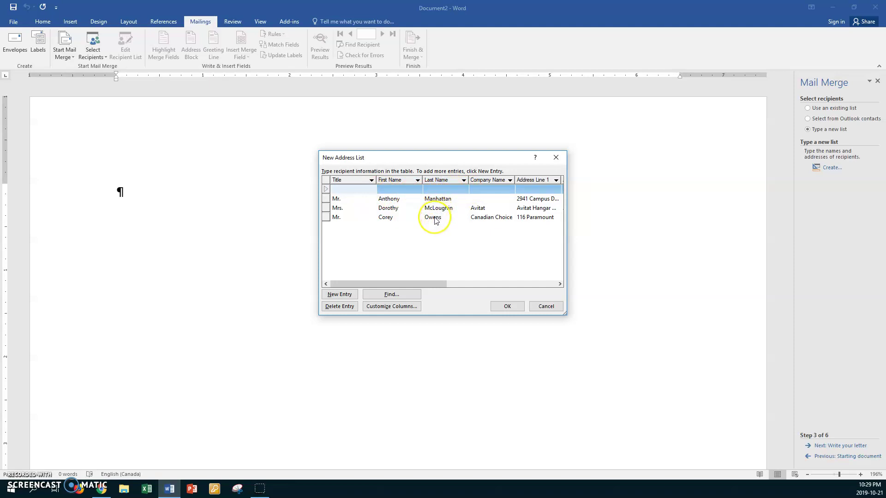
{"action": "left_click", "coordinate": [436, 181]}
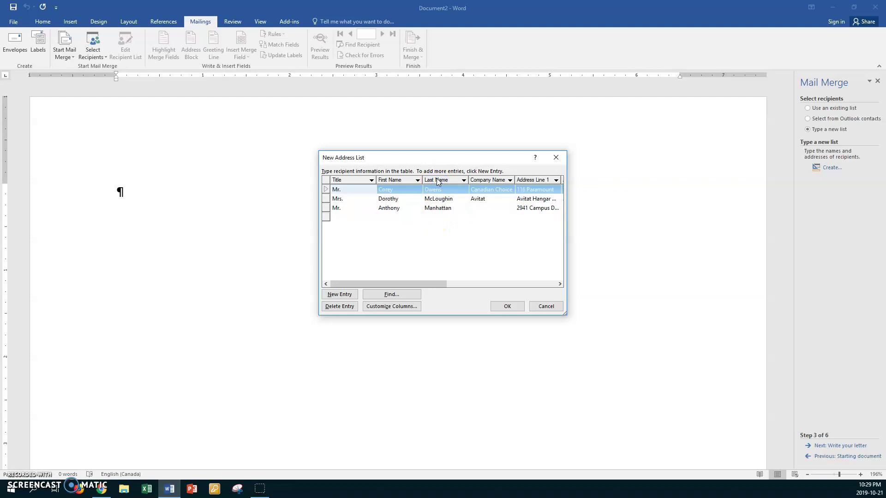
{"action": "left_click", "coordinate": [436, 191]}
{"action": "left_click", "coordinate": [436, 210]}
{"action": "left_click", "coordinate": [440, 181]}
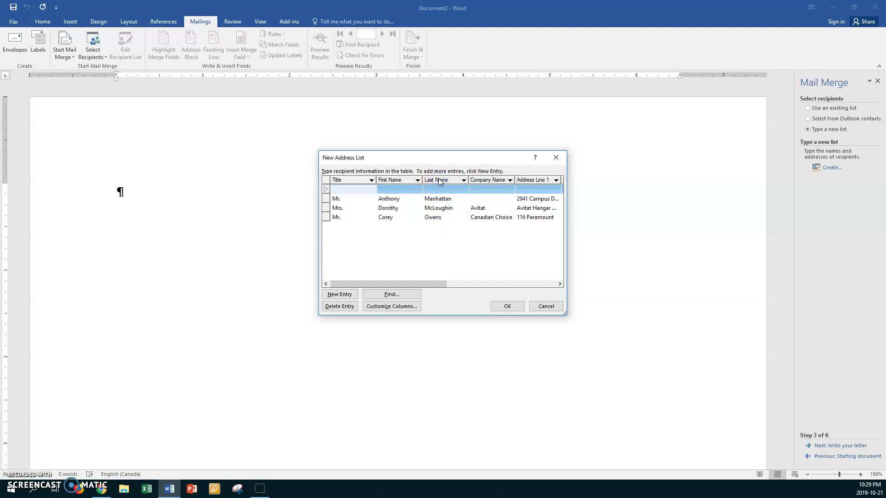
{"action": "left_click", "coordinate": [327, 190]}
Delete the empty entry and close the three-recipient list to save it
{"action": "left_click", "coordinate": [344, 306]}
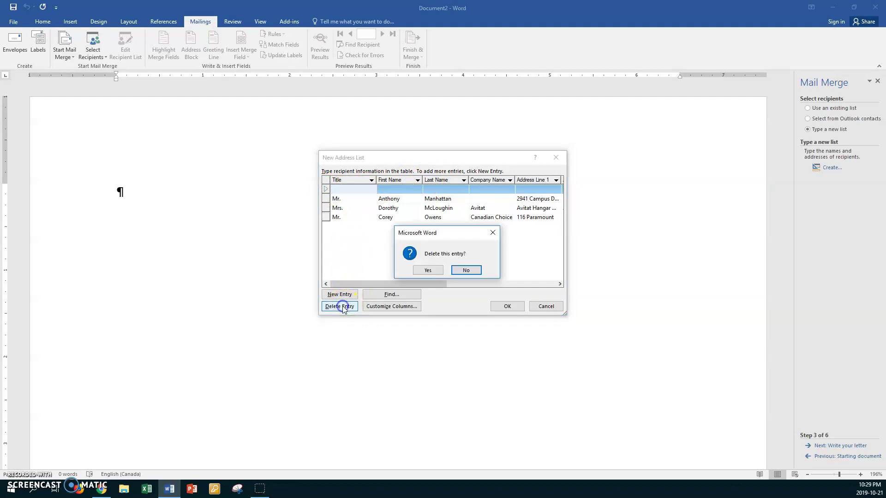
{"action": "left_click", "coordinate": [436, 273]}
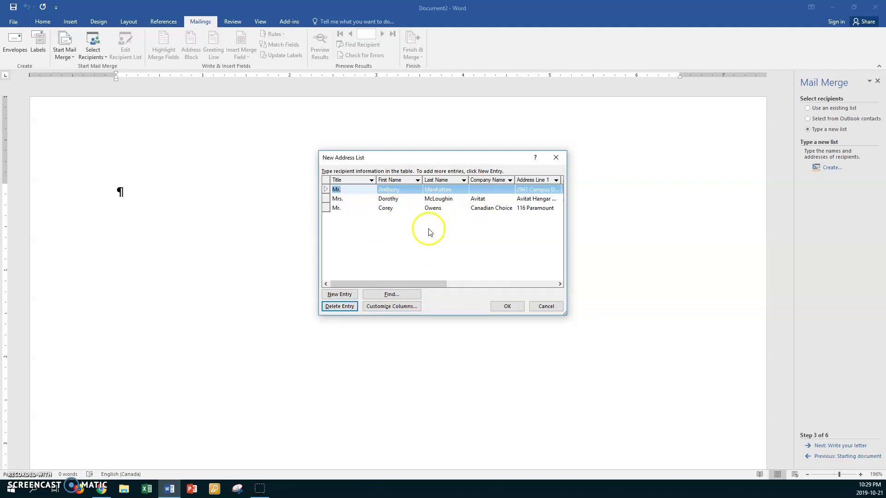
{"action": "left_click", "coordinate": [505, 306]}
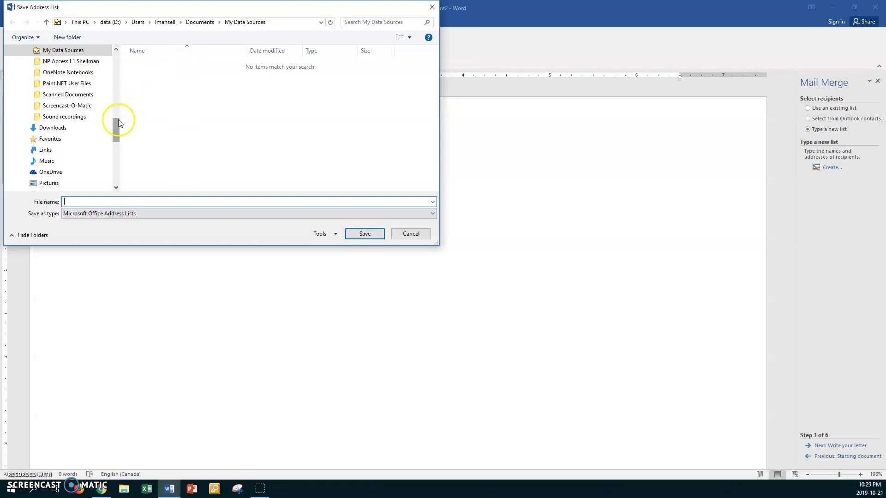
In the folder tree, go to data (D:) > U DRIVE and open the ABT folder
{"action": "mouse_move", "coordinate": [117, 125]}
{"action": "left_mouse_down"}
{"action": "mouse_move", "coordinate": [111, 152]}
{"action": "mouse_move", "coordinate": [127, 109]}
{"action": "mouse_move", "coordinate": [115, 153]}
{"action": "left_mouse_up"}
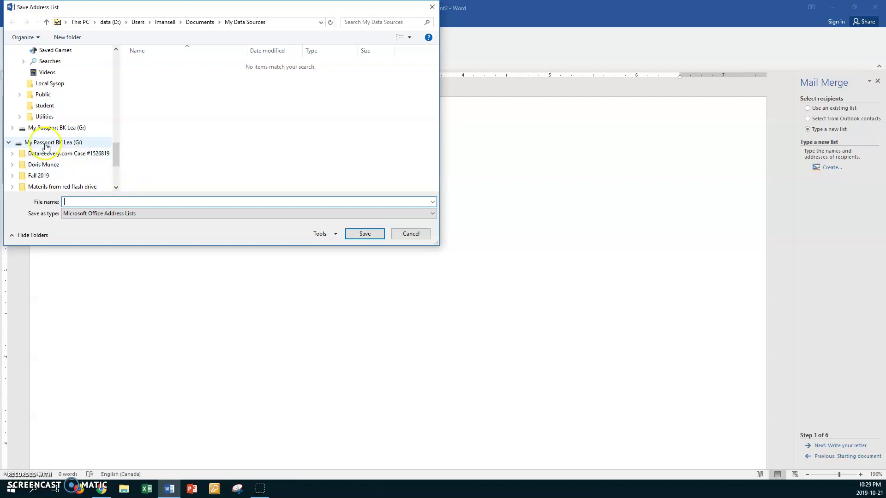
{"action": "left_click", "coordinate": [9, 142]}
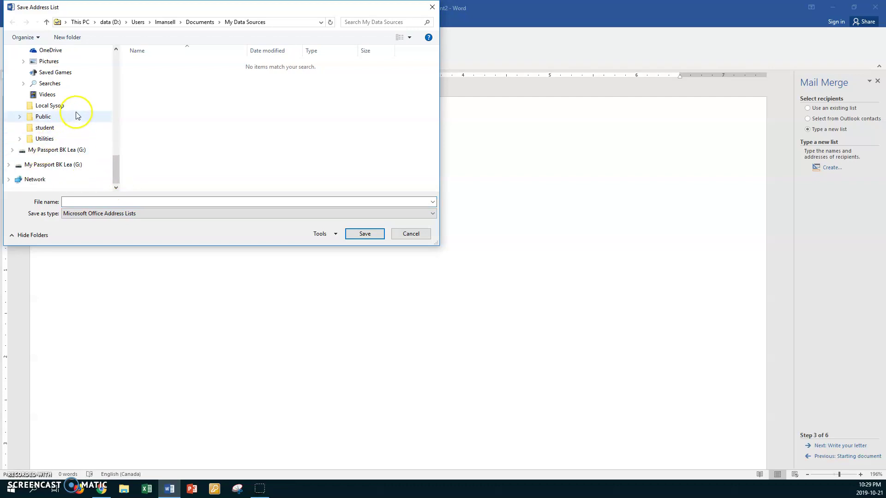
{"action": "left_click_drag", "start_coordinate": [116, 50], "coordinate": [118, 52]}
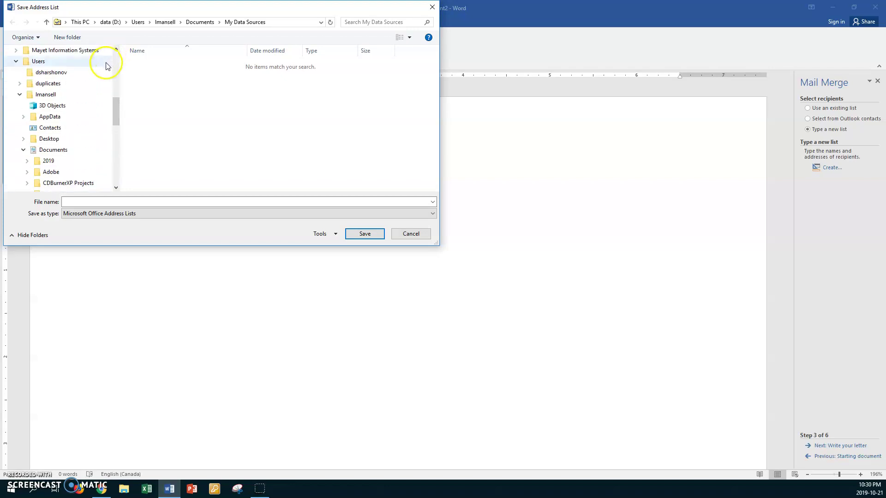
{"action": "left_click", "coordinate": [23, 150]}
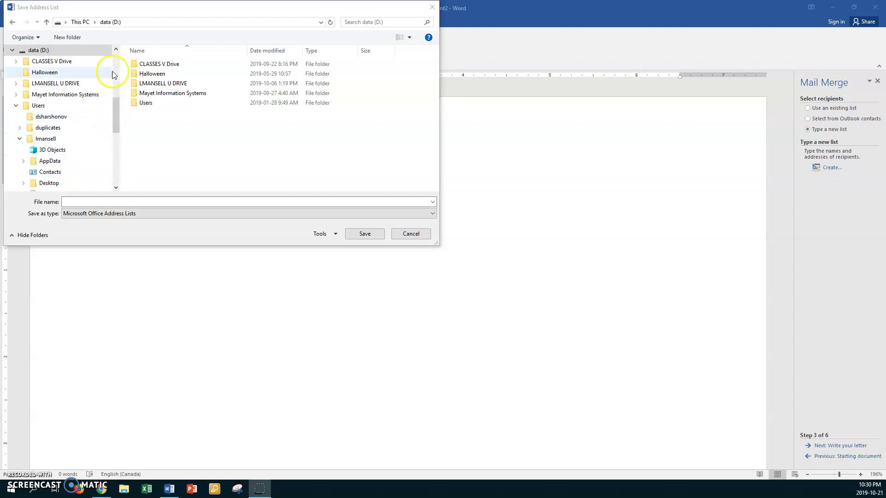
{"action": "left_click", "coordinate": [50, 62]}
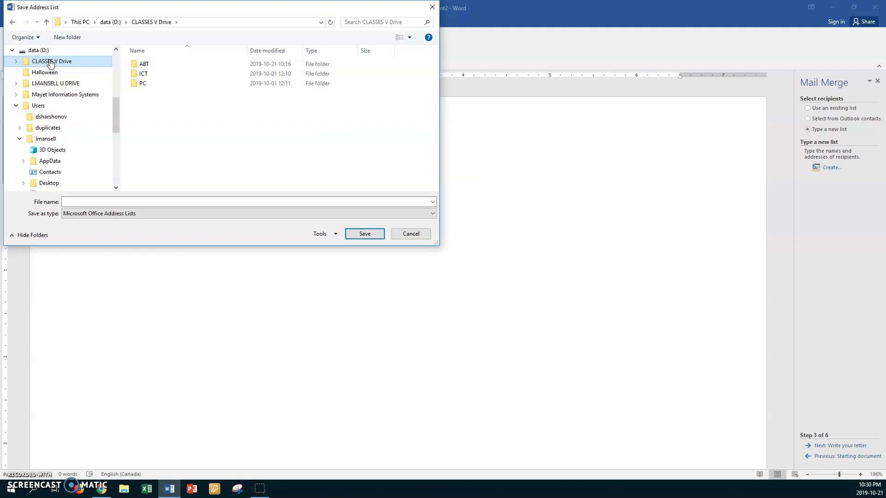
{"action": "left_click", "coordinate": [50, 85]}
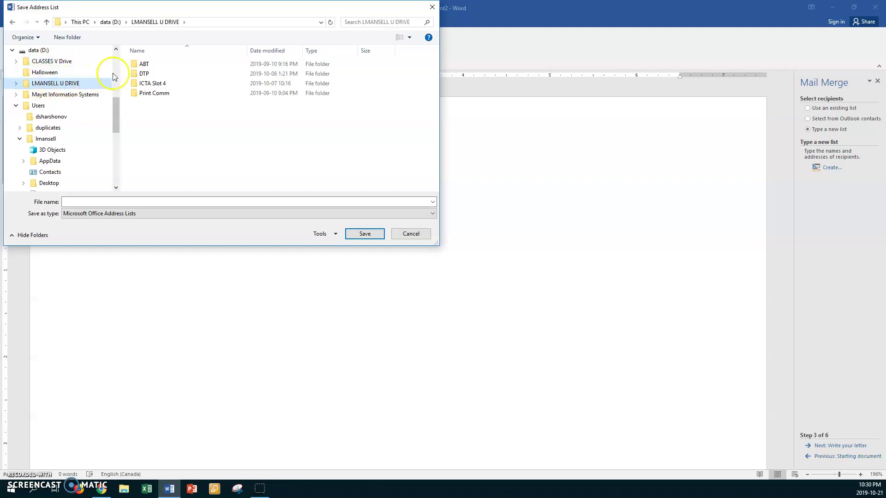
{"action": "double_click", "coordinate": [134, 65]}
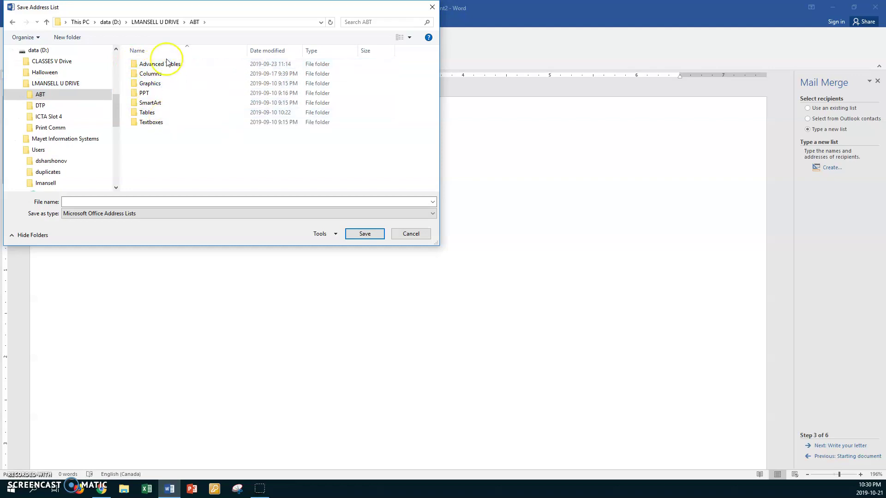
Create a new folder named Mail Merge inside ABT and open it
{"action": "right_click", "coordinate": [202, 147]}
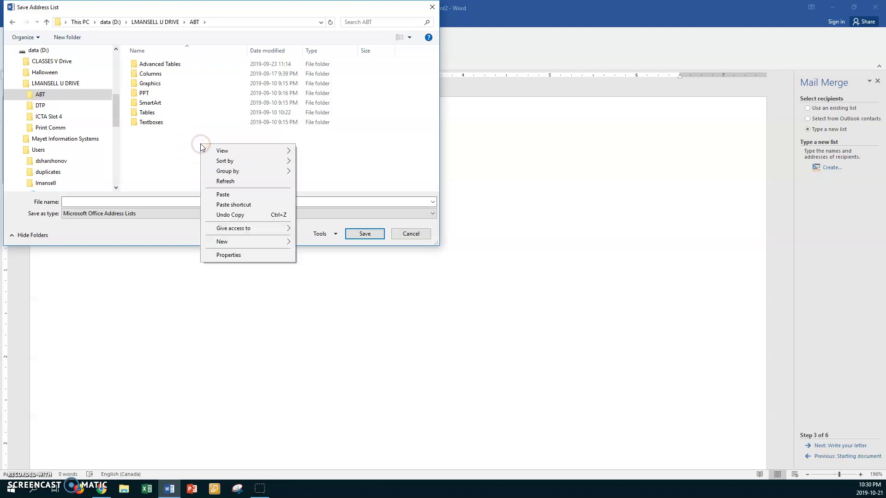
{"action": "mouse_move", "coordinate": [245, 242]}
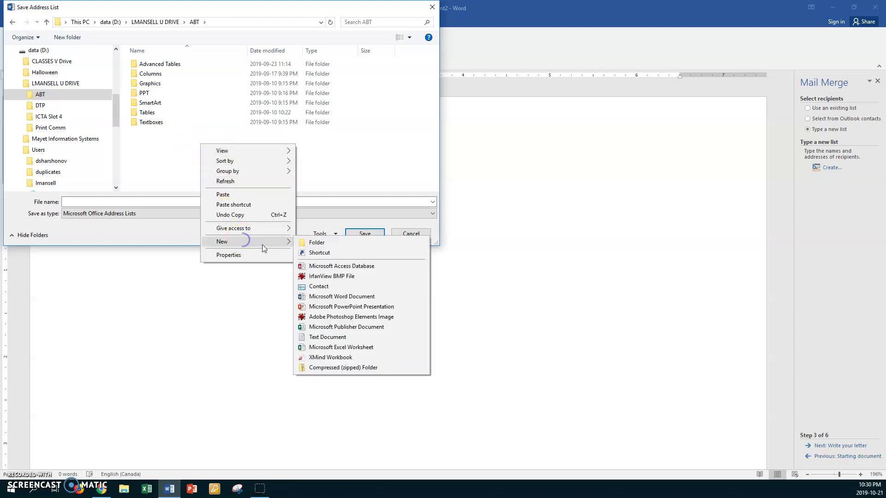
{"action": "left_click", "coordinate": [307, 242]}
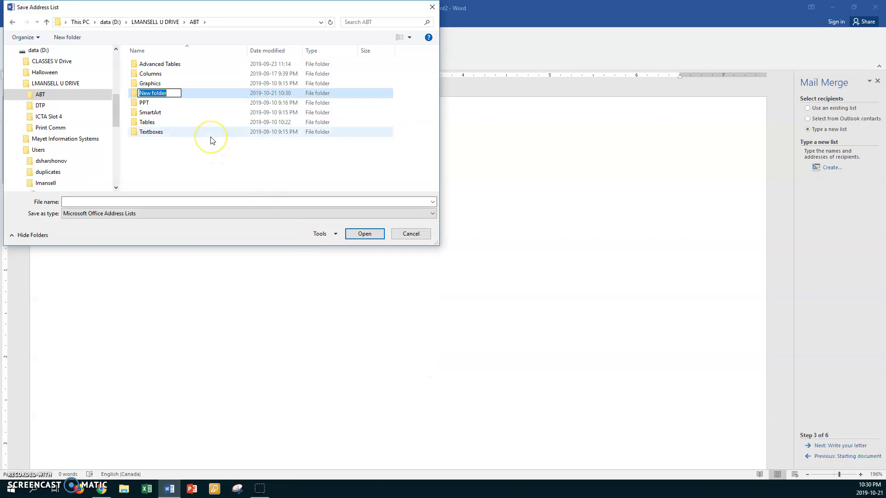
{"action": "type", "text": "MailMerge"}
{"action": "left_click", "coordinate": [152, 93]}
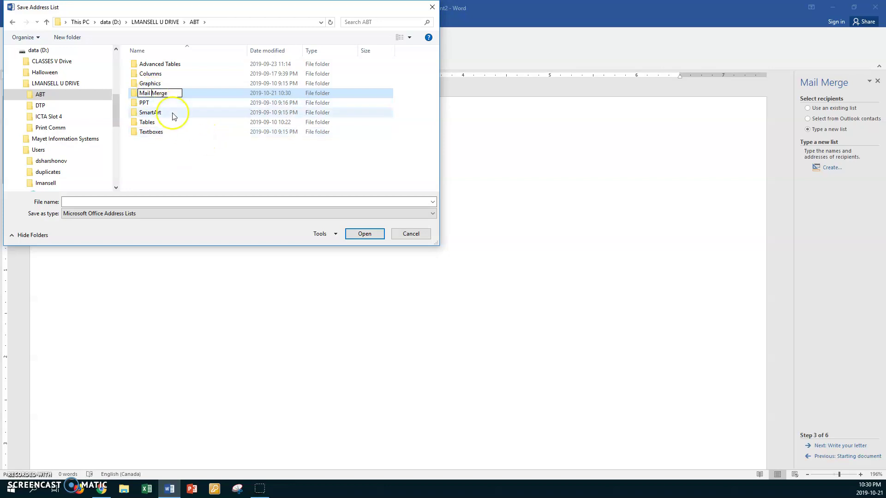
{"action": "key", "text": "Return"}
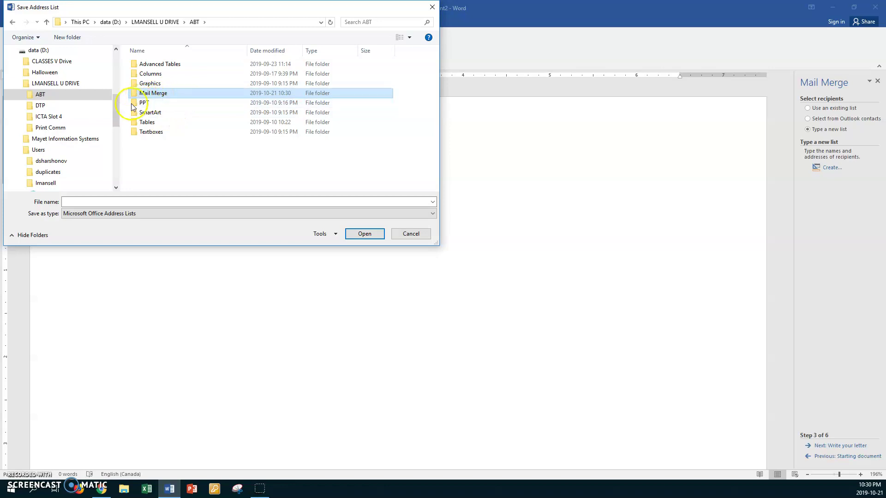
{"action": "left_click", "coordinate": [135, 96]}
{"action": "double_click", "coordinate": [135, 96]}
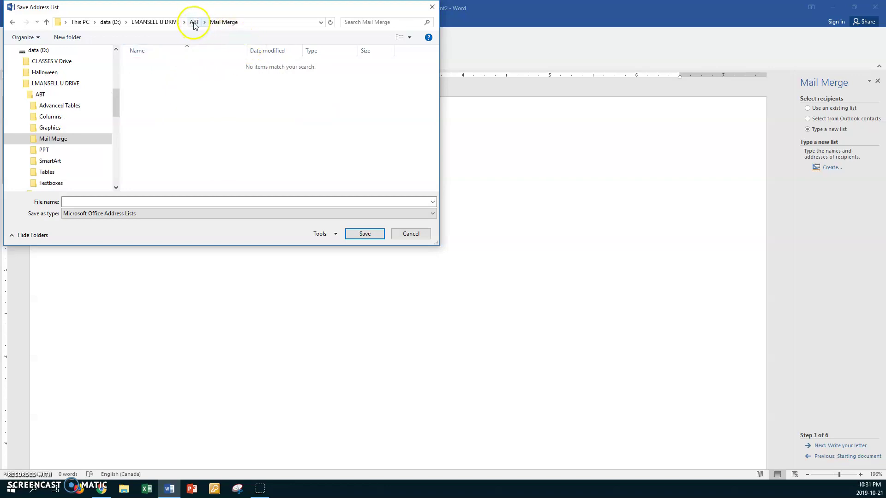
Save the address list as 'Lea Oct 21 Sports data' and accept its three recipients
{"action": "left_click", "coordinate": [69, 201]}
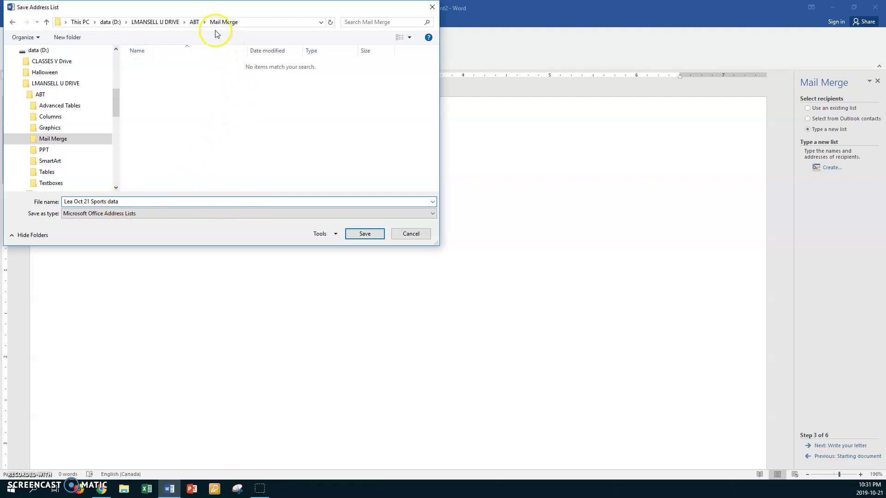
{"action": "left_click", "coordinate": [364, 234]}
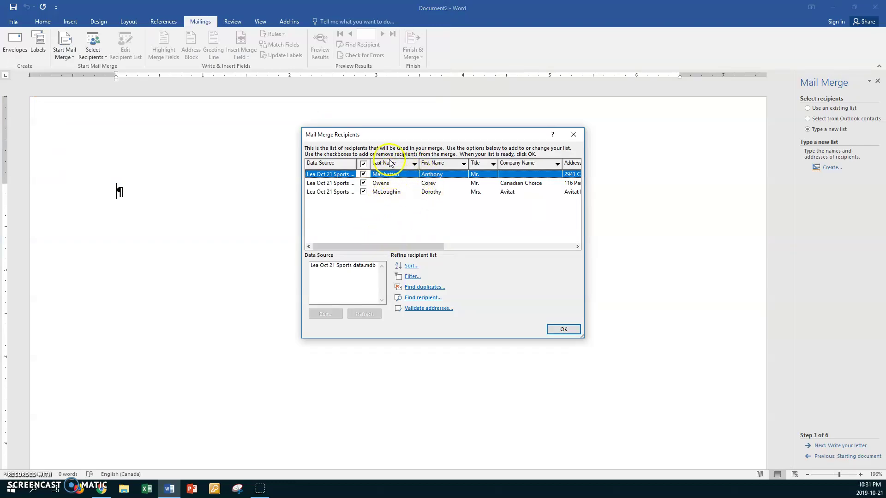
{"action": "left_click", "coordinate": [564, 330]}
{"action": "left_click", "coordinate": [130, 192]}
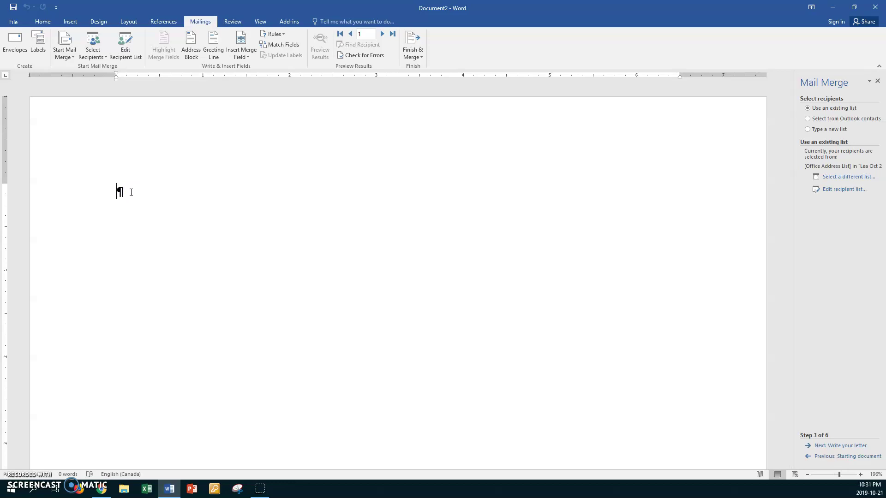
Insert the date as October 21, 2019, set to update automatically
{"action": "left_click", "coordinate": [73, 21]}
{"action": "left_click", "coordinate": [632, 44]}
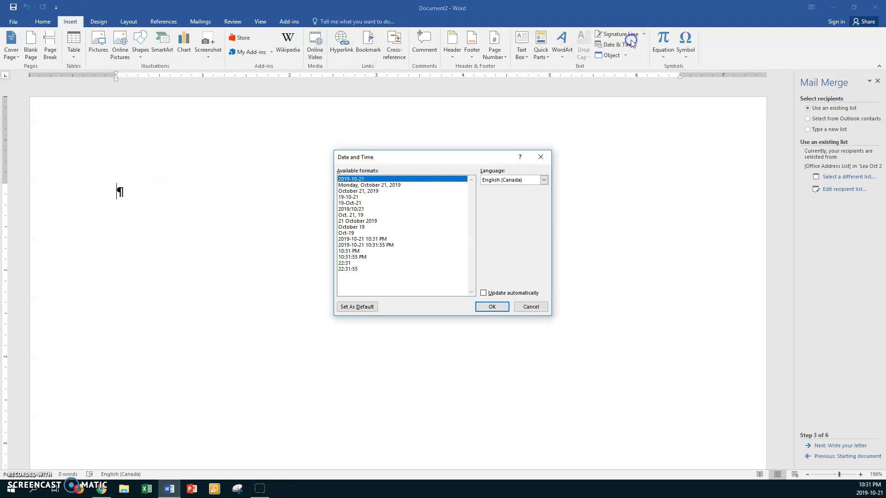
{"action": "left_click", "coordinate": [376, 191]}
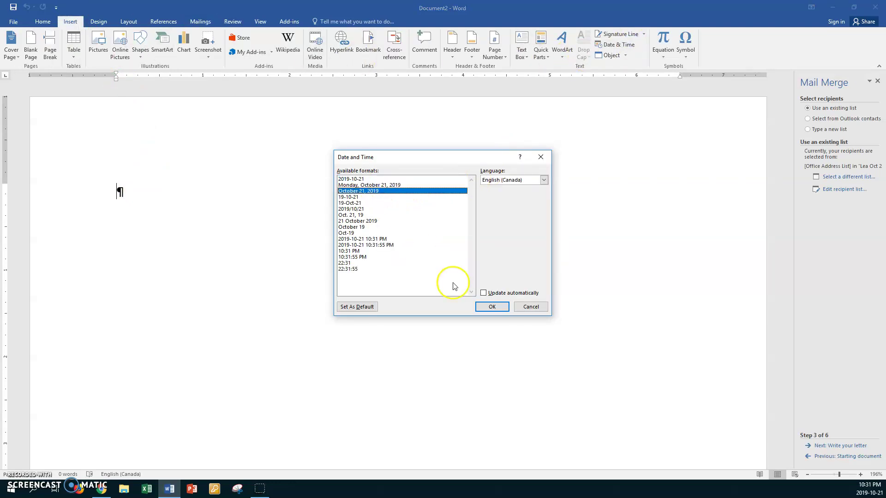
{"action": "left_click", "coordinate": [484, 293]}
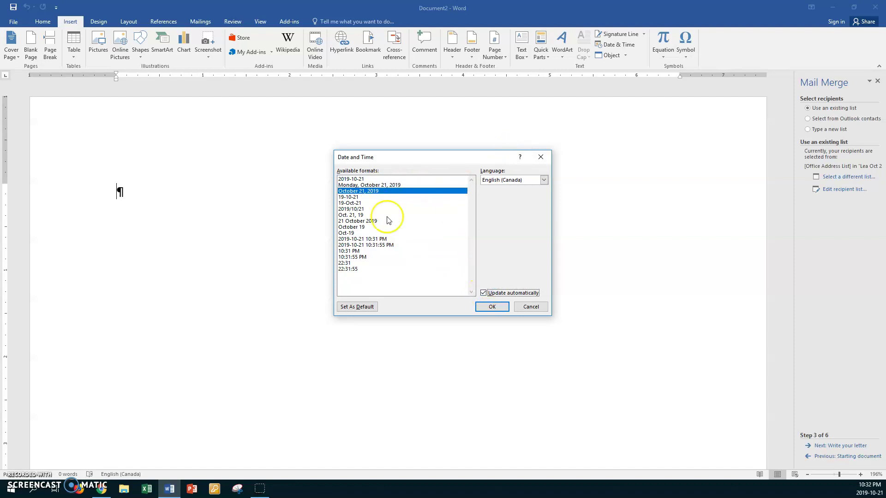
{"action": "left_click", "coordinate": [490, 306]}
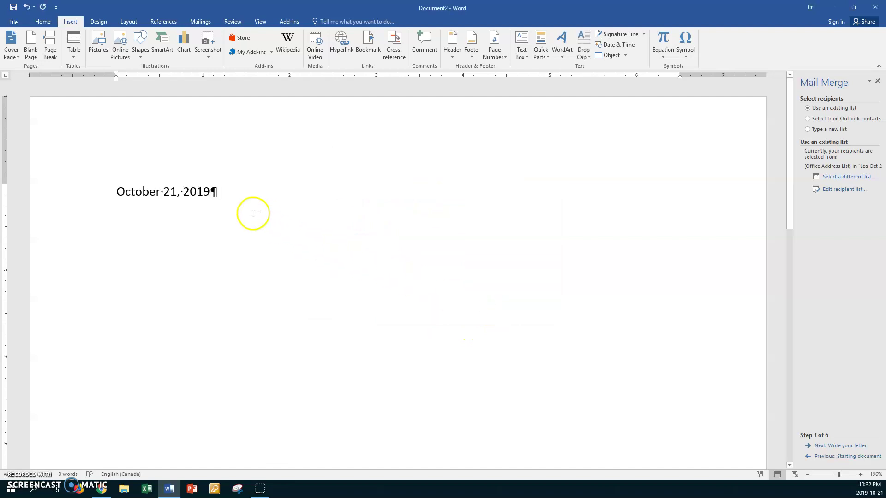
Add empty lines below the date and apply No Spacing style to all of them
{"action": "key", "text": "Return"}
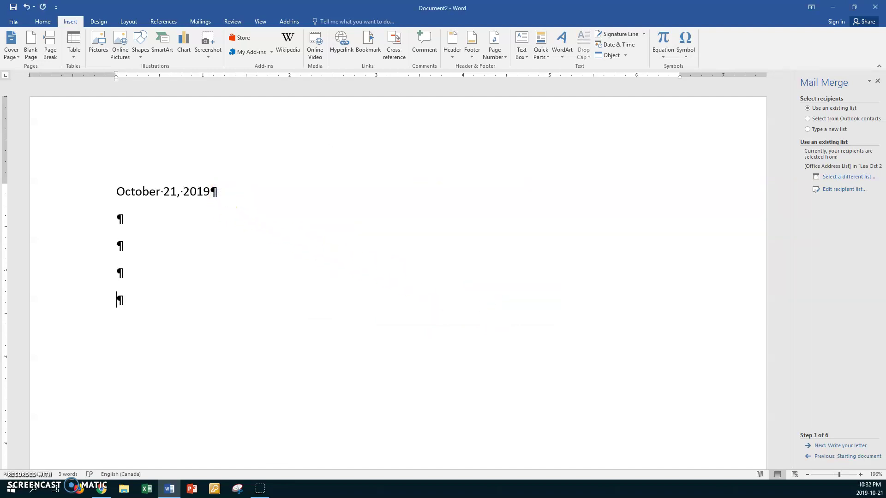
{"action": "left_click_drag", "start_coordinate": [102, 192], "coordinate": [87, 281]}
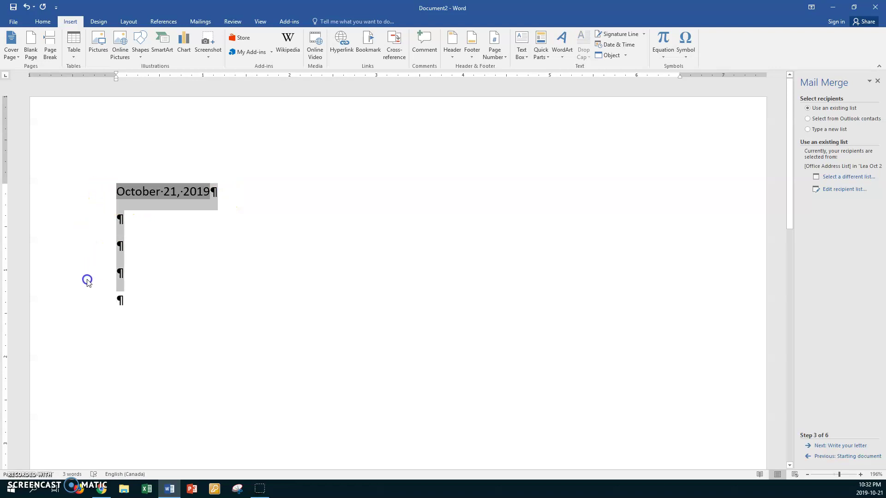
{"action": "left_click_drag", "start_coordinate": [98, 197], "coordinate": [81, 292]}
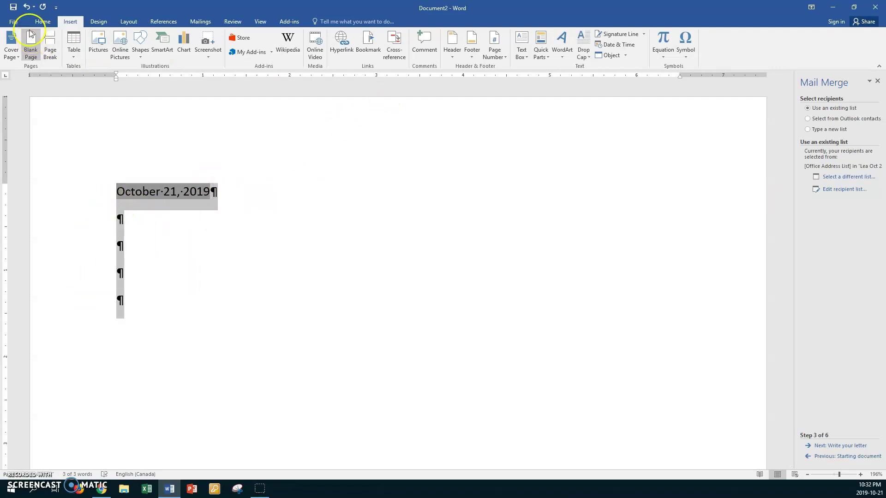
{"action": "left_click", "coordinate": [42, 22]}
{"action": "left_click", "coordinate": [349, 45]}
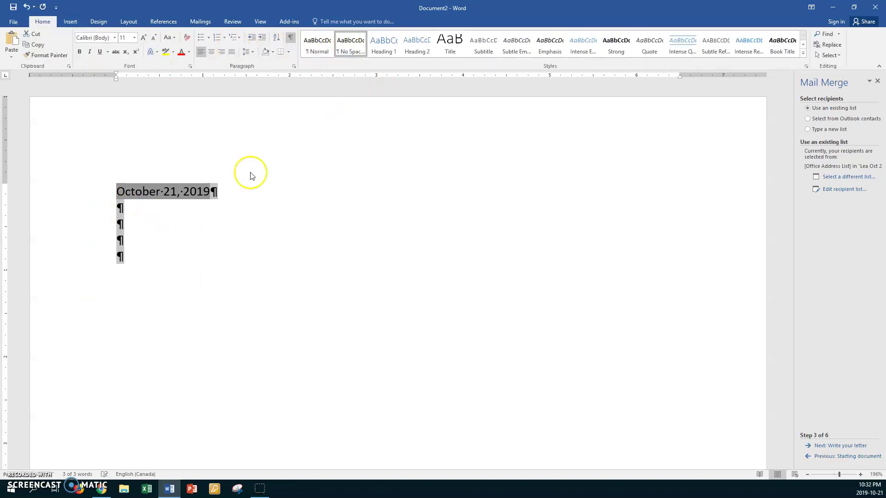
{"action": "left_click", "coordinate": [157, 227]}
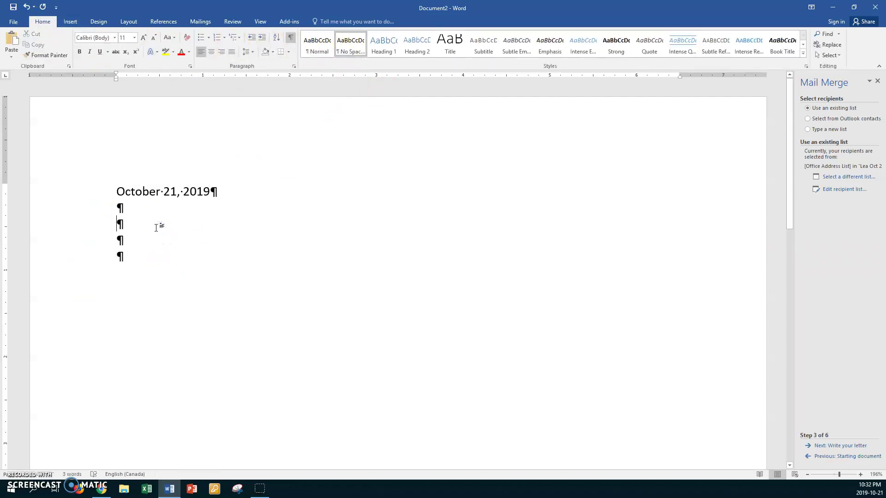
Start Save As and browse to U DRIVE > ABT > Mail Merge
{"action": "left_click", "coordinate": [13, 22]}
{"action": "left_click", "coordinate": [18, 114]}
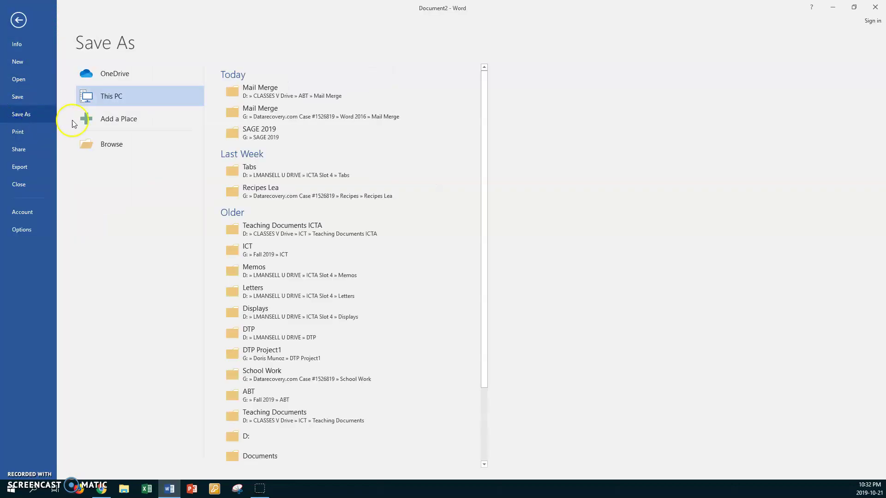
{"action": "left_click", "coordinate": [267, 93]}
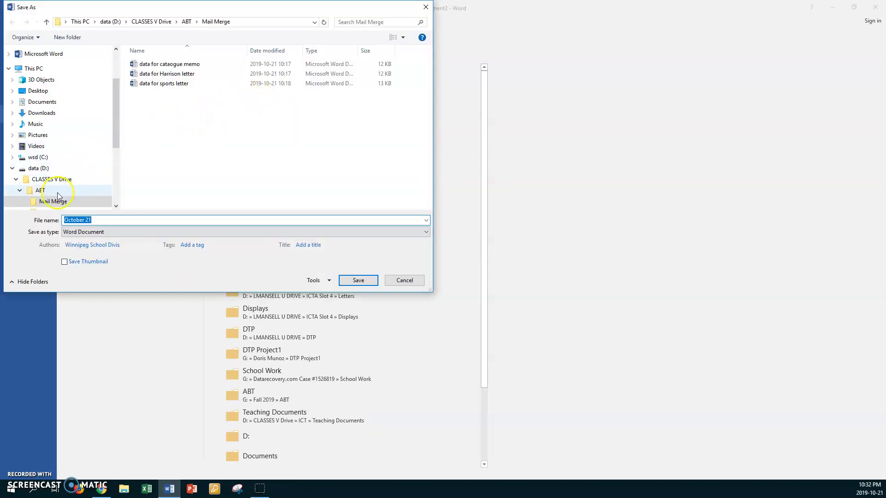
{"action": "left_click_drag", "start_coordinate": [115, 131], "coordinate": [113, 179]}
{"action": "left_click", "coordinate": [55, 139]}
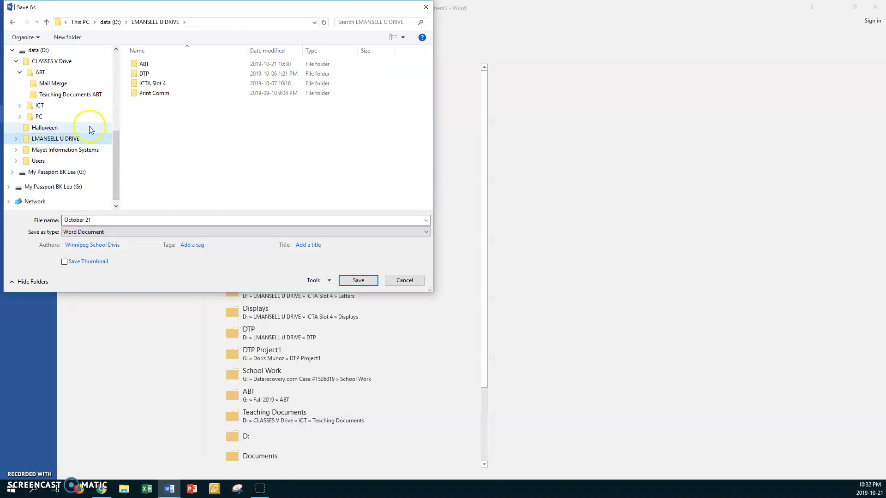
{"action": "double_click", "coordinate": [137, 65]}
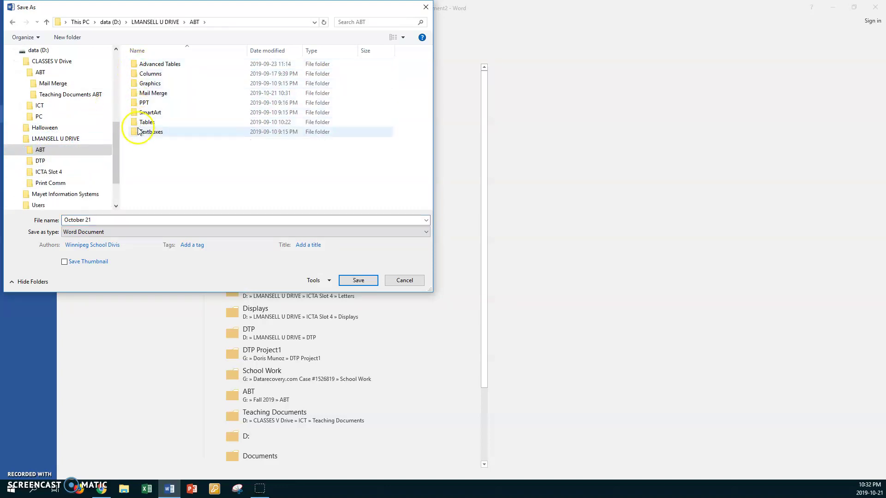
{"action": "double_click", "coordinate": [141, 94]}
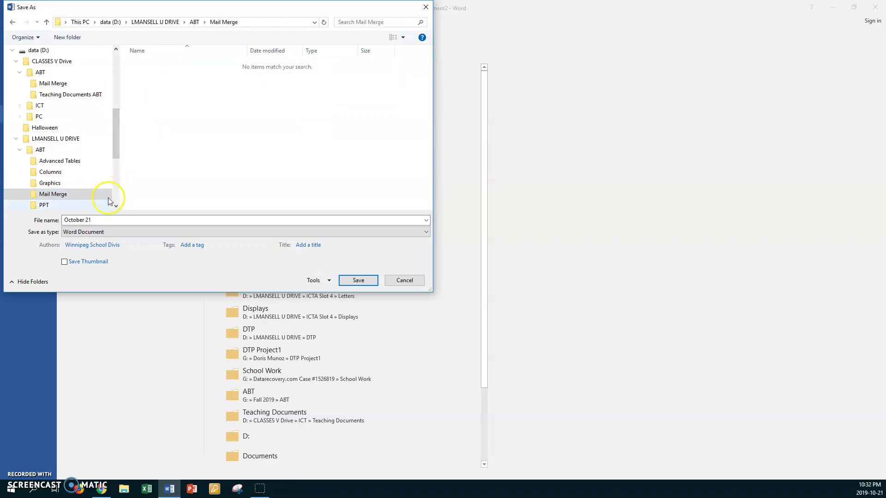
Save the letter as the Word document 'Lea Oct 21 Sports letter form'
{"action": "double_click", "coordinate": [104, 218]}
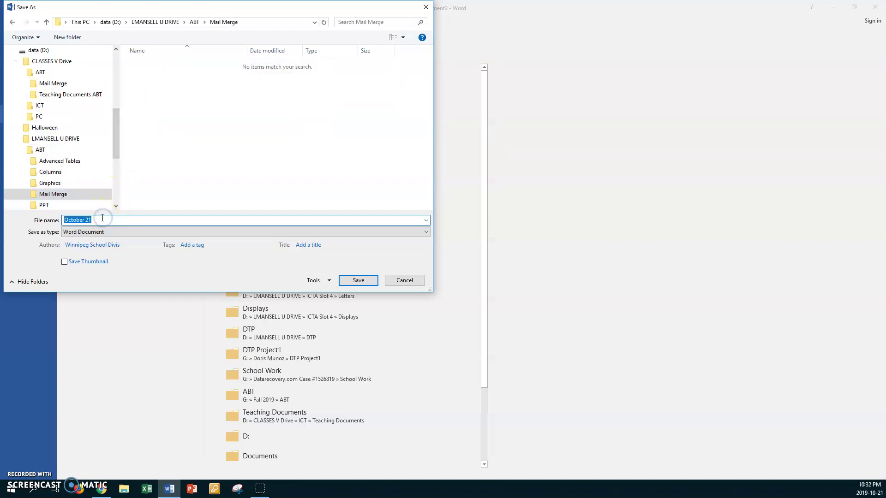
{"action": "type", "text": "Lea"}
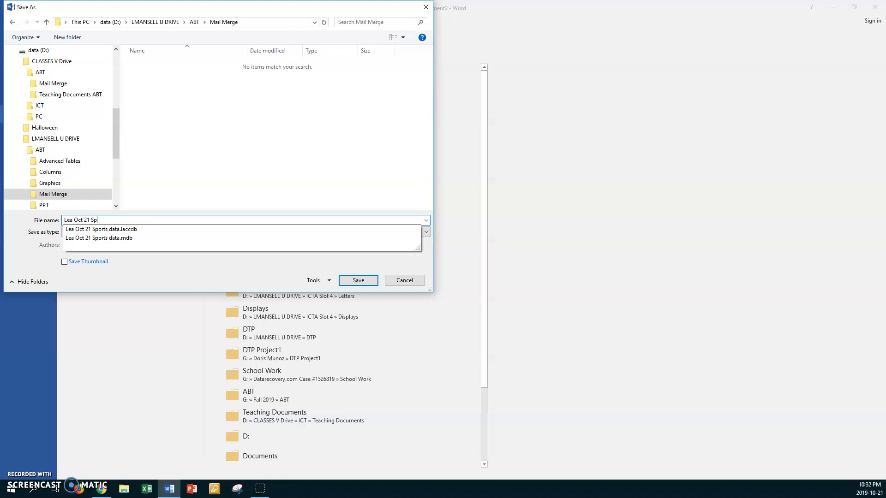
{"action": "type", "text": "Oct 21 Sports letter form"}
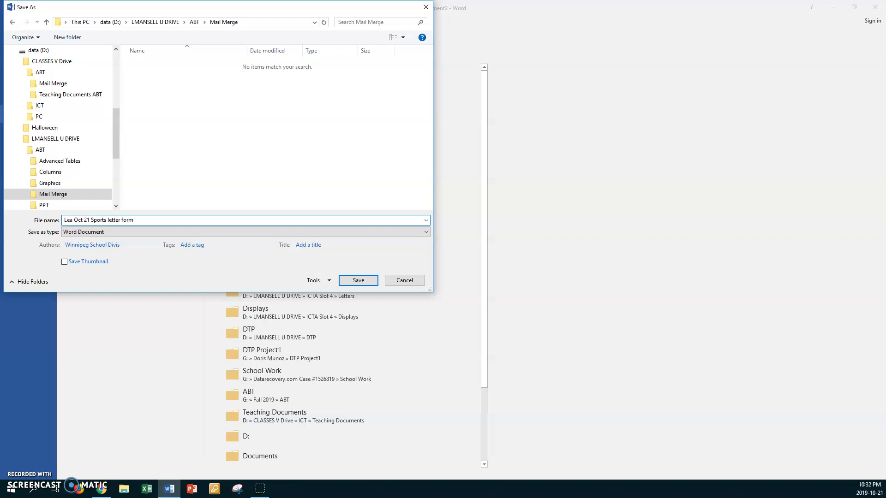
{"action": "left_click", "coordinate": [93, 226]}
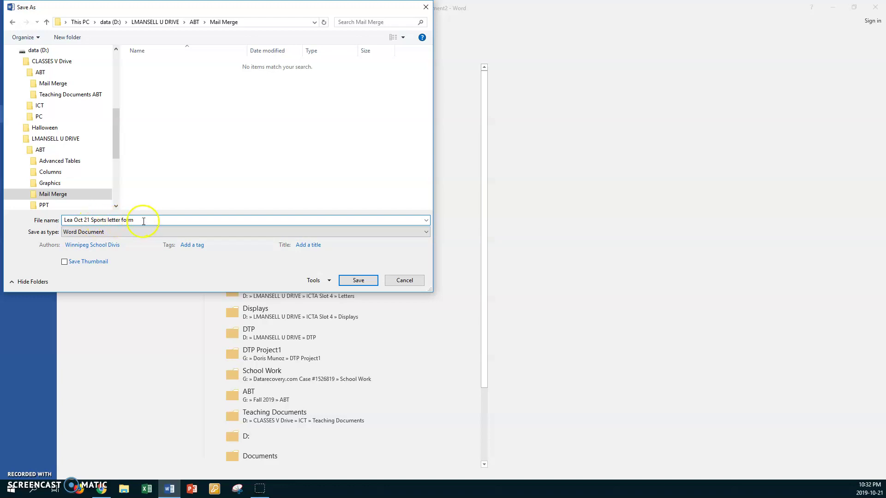
{"action": "left_click", "coordinate": [349, 280]}
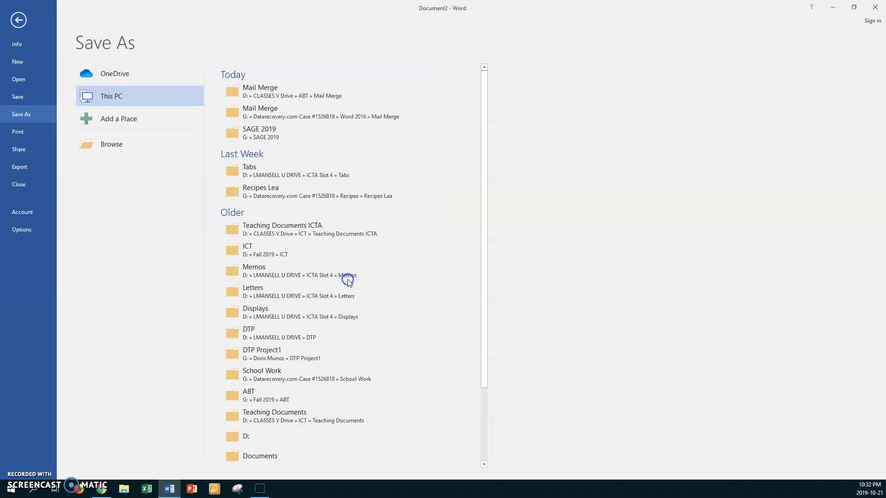
{"action": "left_click", "coordinate": [135, 224]}
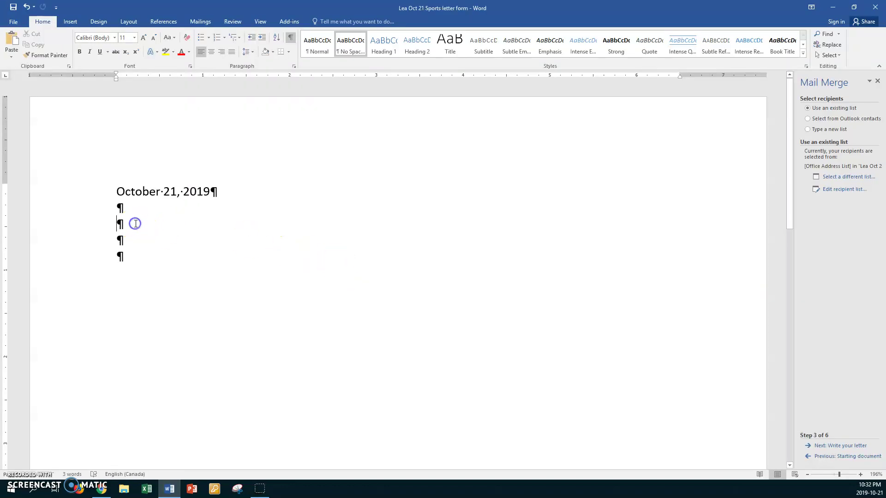